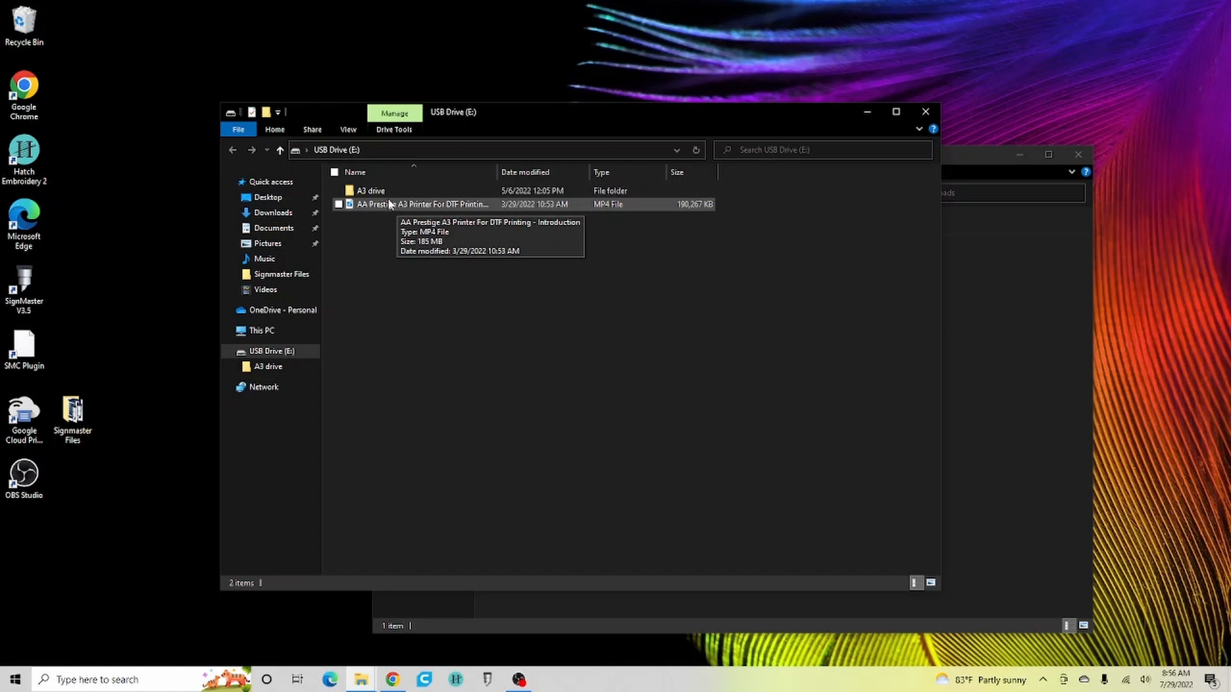
# Launch the L1800_driver 64-bit installer from the A3 driver 64 bit folder inside A3 drive on the USB drive
pyautogui.click(373, 192)
pyautogui.doubleClick(373, 193)
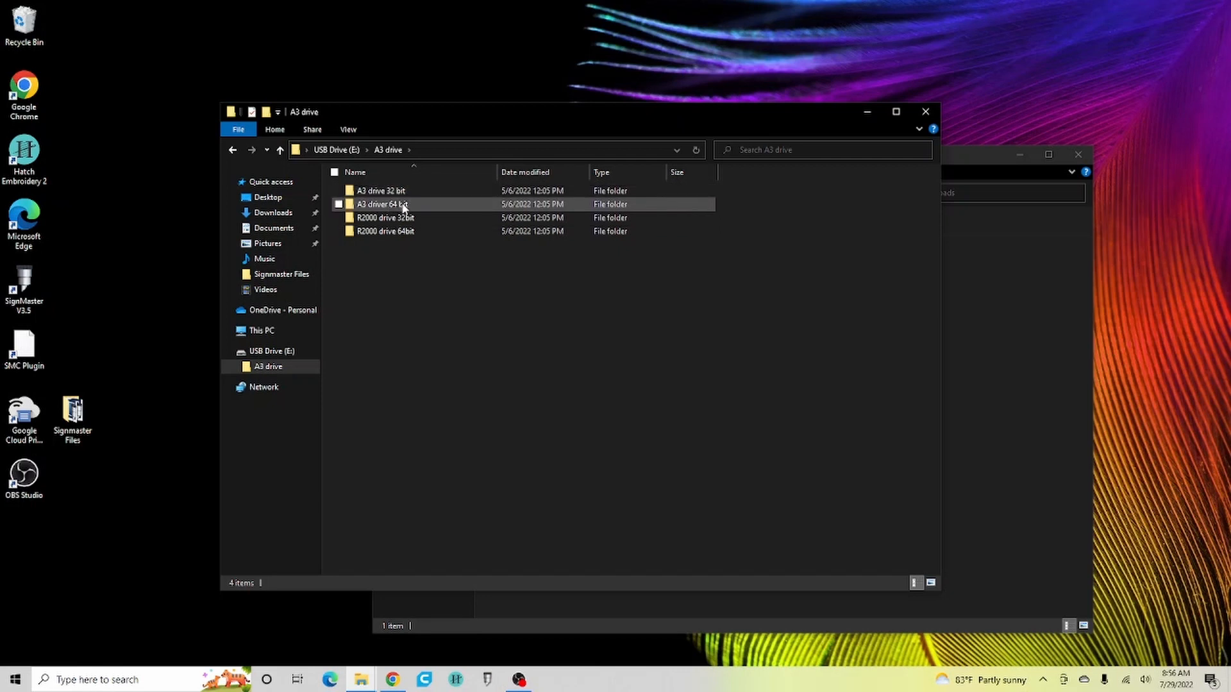
pyautogui.doubleClick(395, 206)
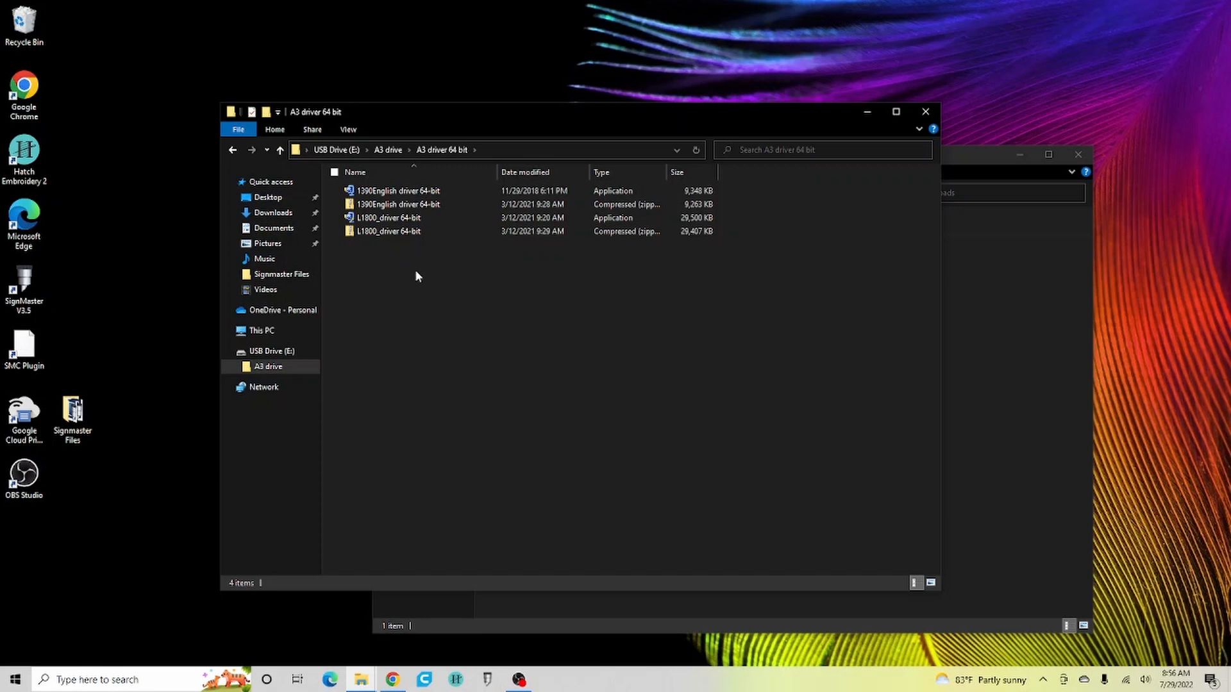
pyautogui.click(397, 220)
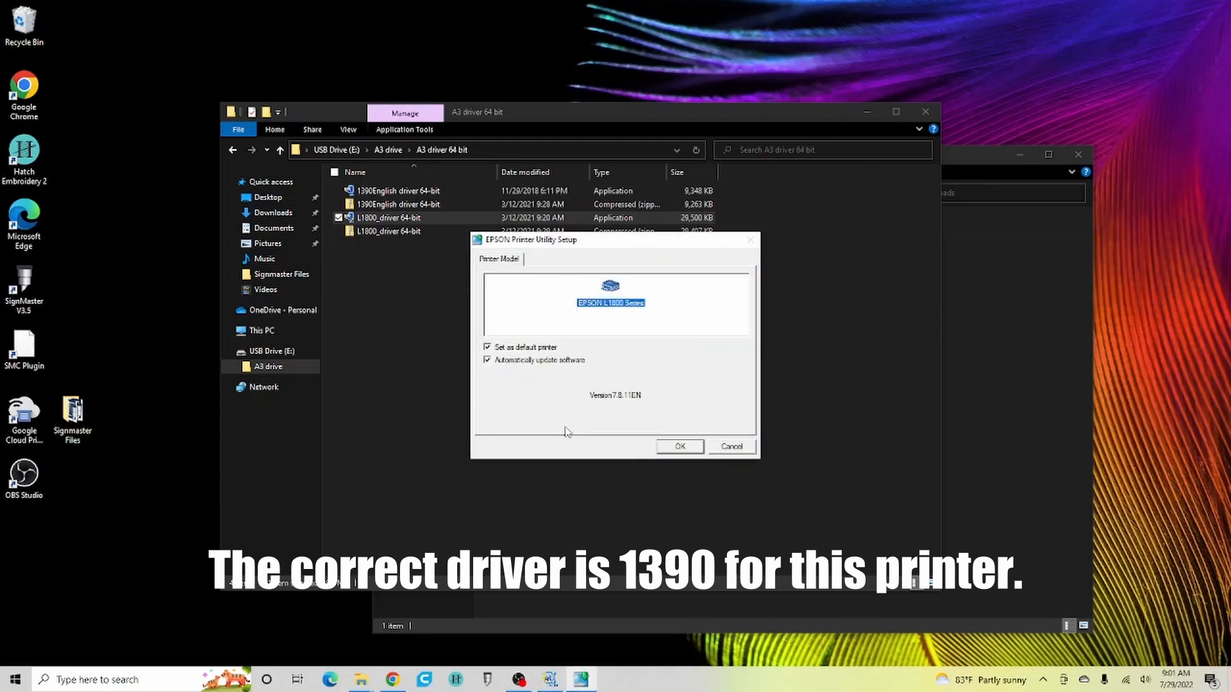
# Start installing the EPSON L1800 Series driver in English, not set as default printer, and accept the license agreement
pyautogui.click(487, 348)
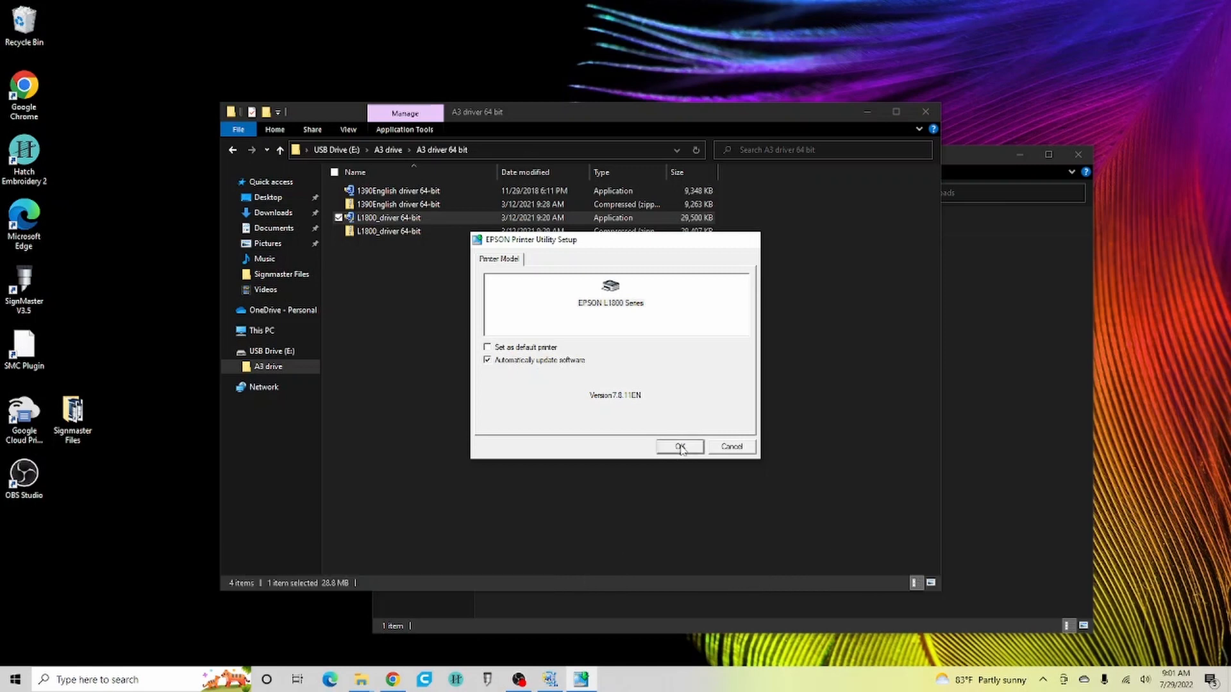
pyautogui.click(680, 446)
pyautogui.click(676, 392)
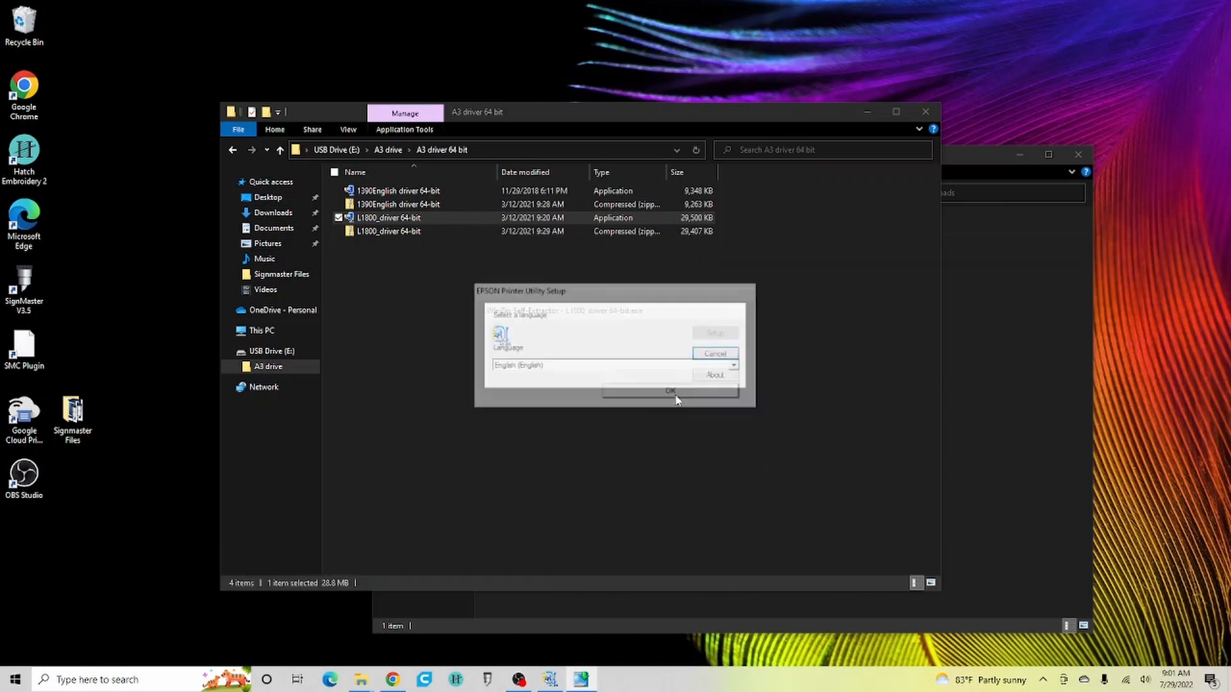
pyautogui.click(475, 416)
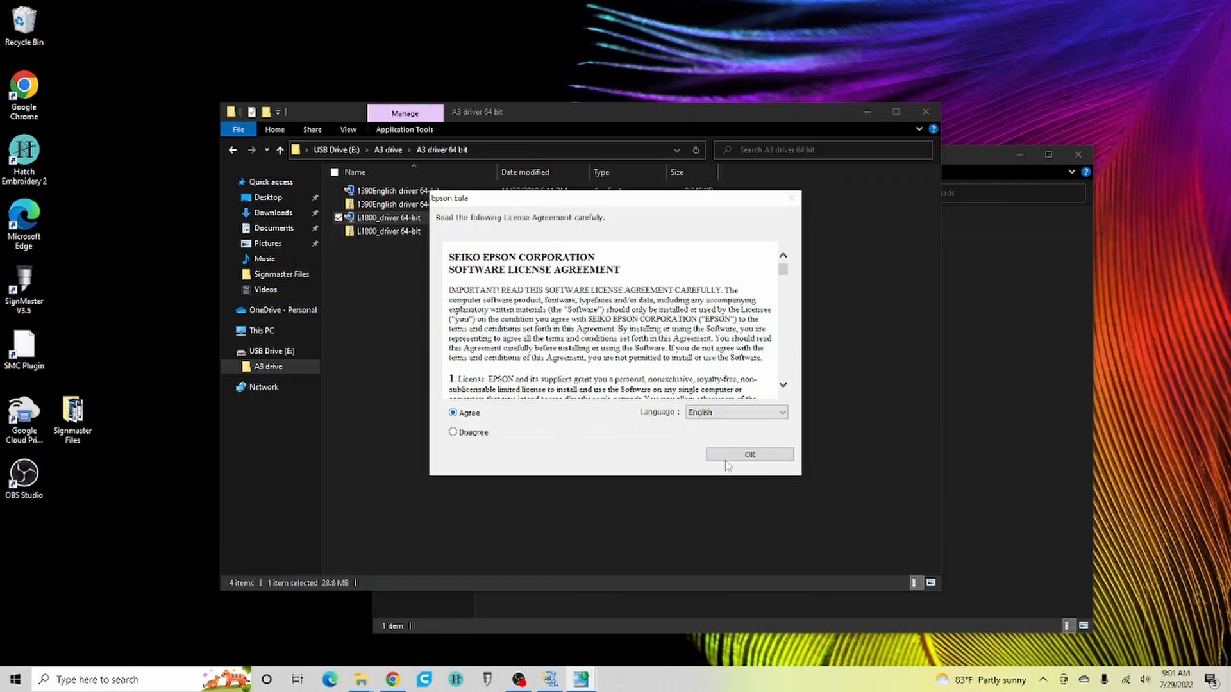
pyautogui.click(751, 456)
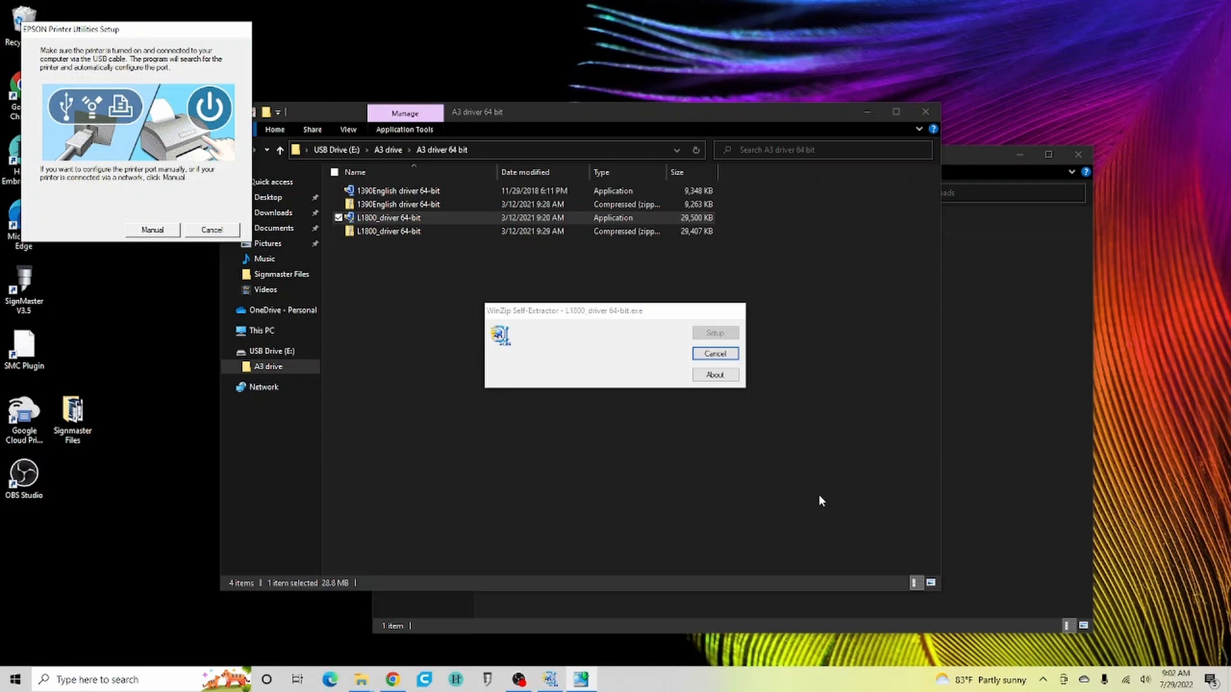
# Bring the Downloads folder forward, move it aside and run the setup_DFDTF_368007 installer
pyautogui.click(991, 300)
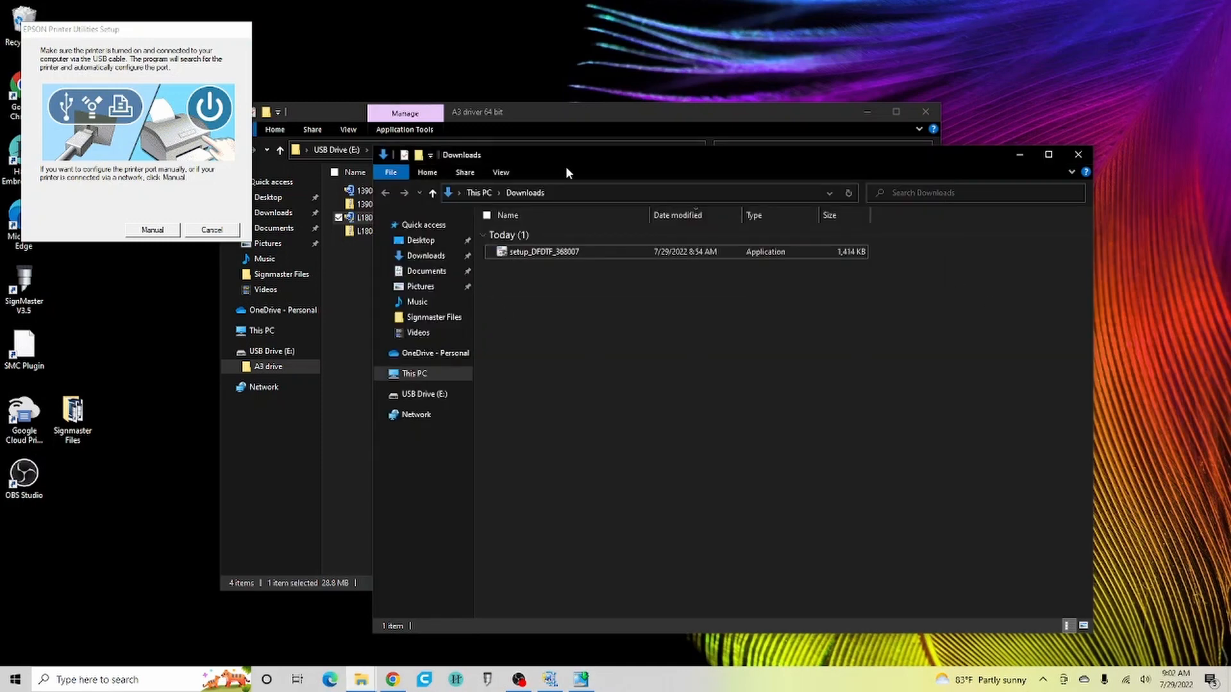
pyautogui.moveTo(580, 162); pyautogui.dragTo(699, 186)
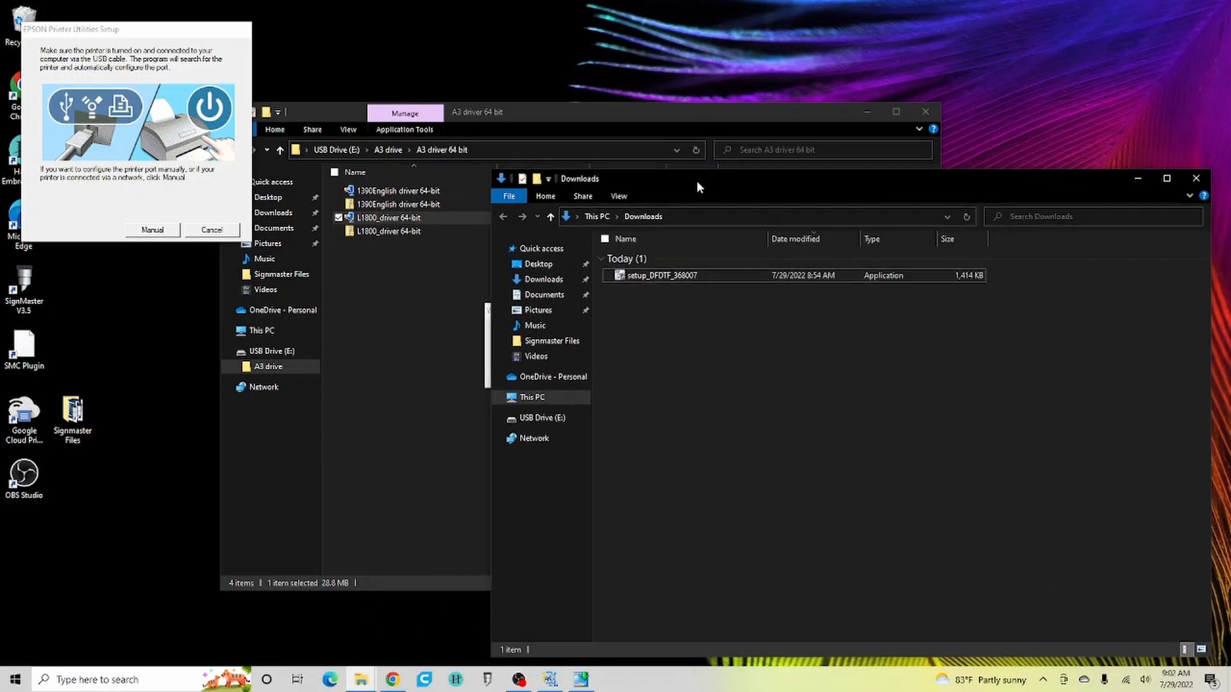
pyautogui.doubleClick(663, 277)
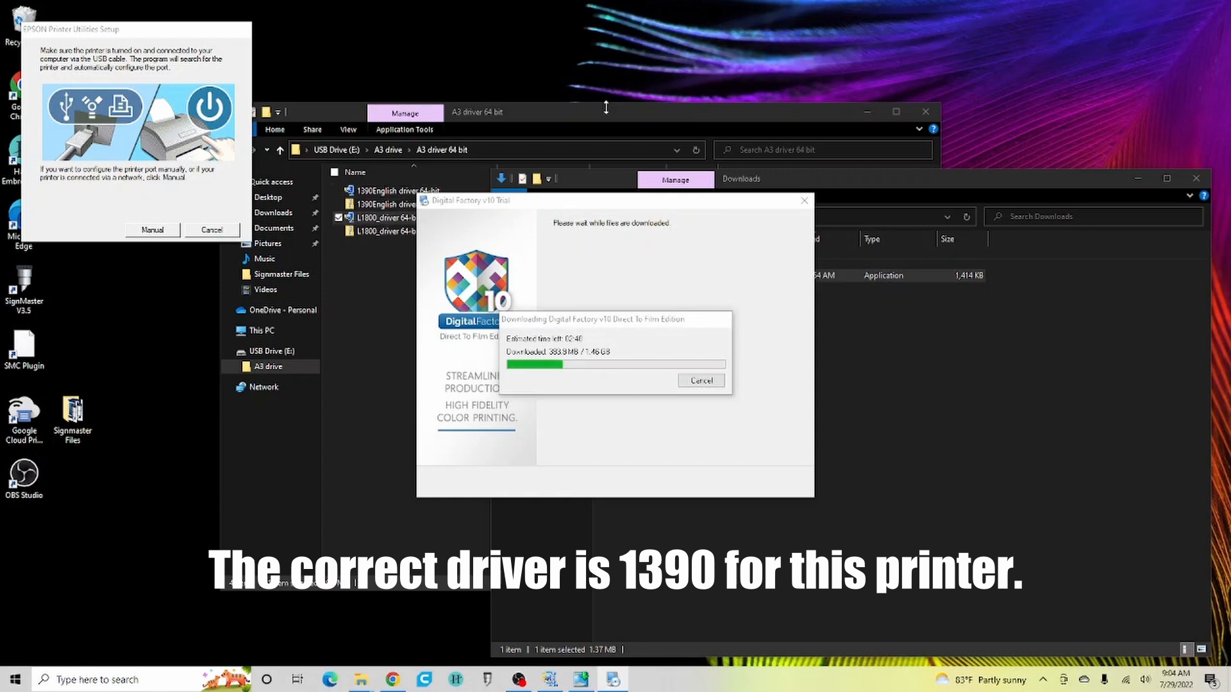
# Run the 1390English driver 64-bit installer from the A3 driver 64 bit folder and minimize that folder window
pyautogui.moveTo(609, 114); pyautogui.dragTo(605, 105)
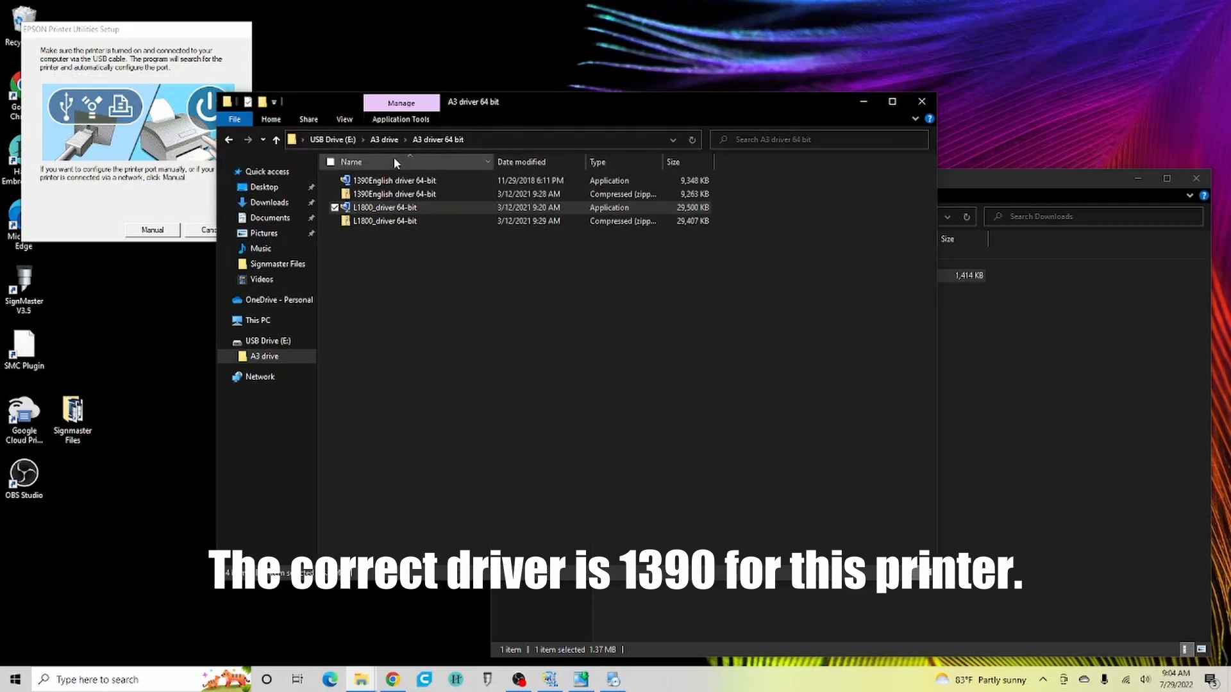
pyautogui.doubleClick(394, 180)
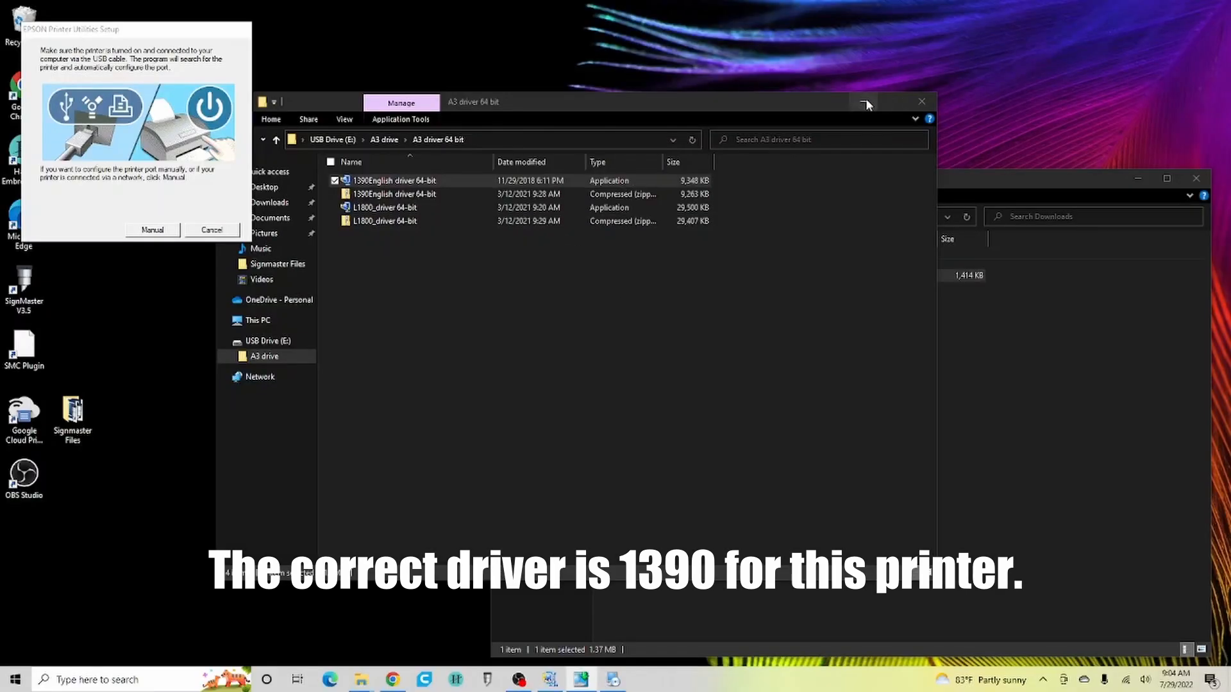
pyautogui.click(863, 103)
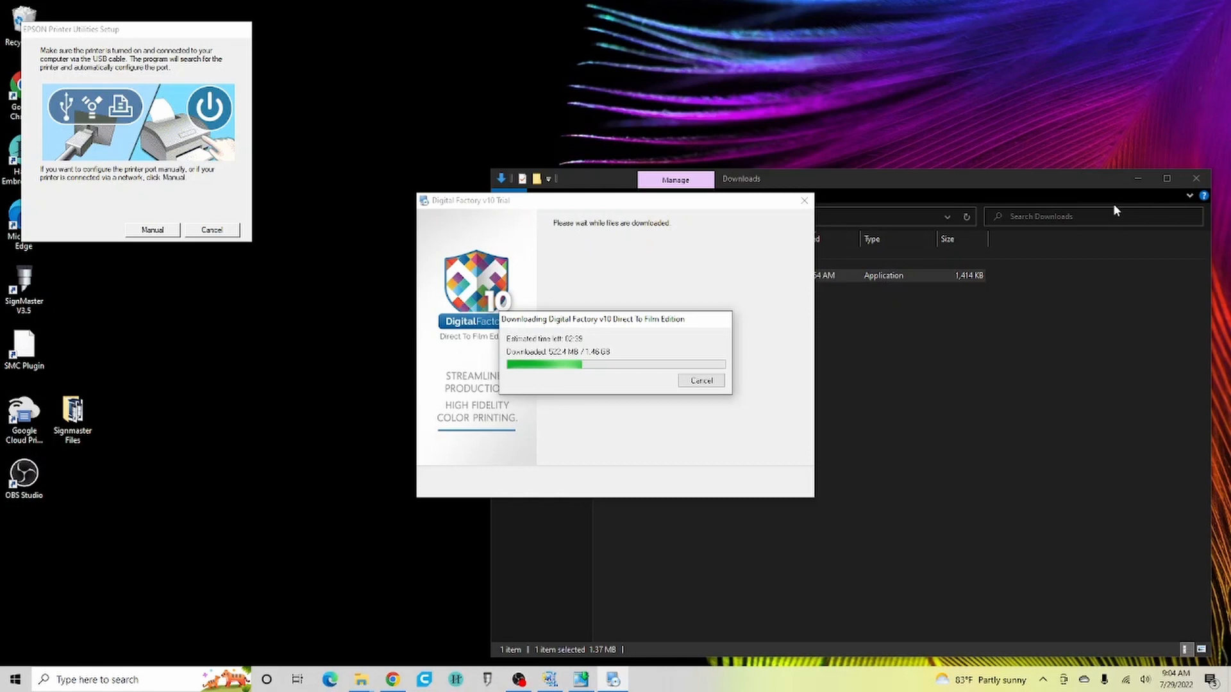
# Clear the desktop by minimizing the Downloads folder and moving the WinZip Self-Extractor and Digital Factory download dialogs aside
pyautogui.click(550, 681)
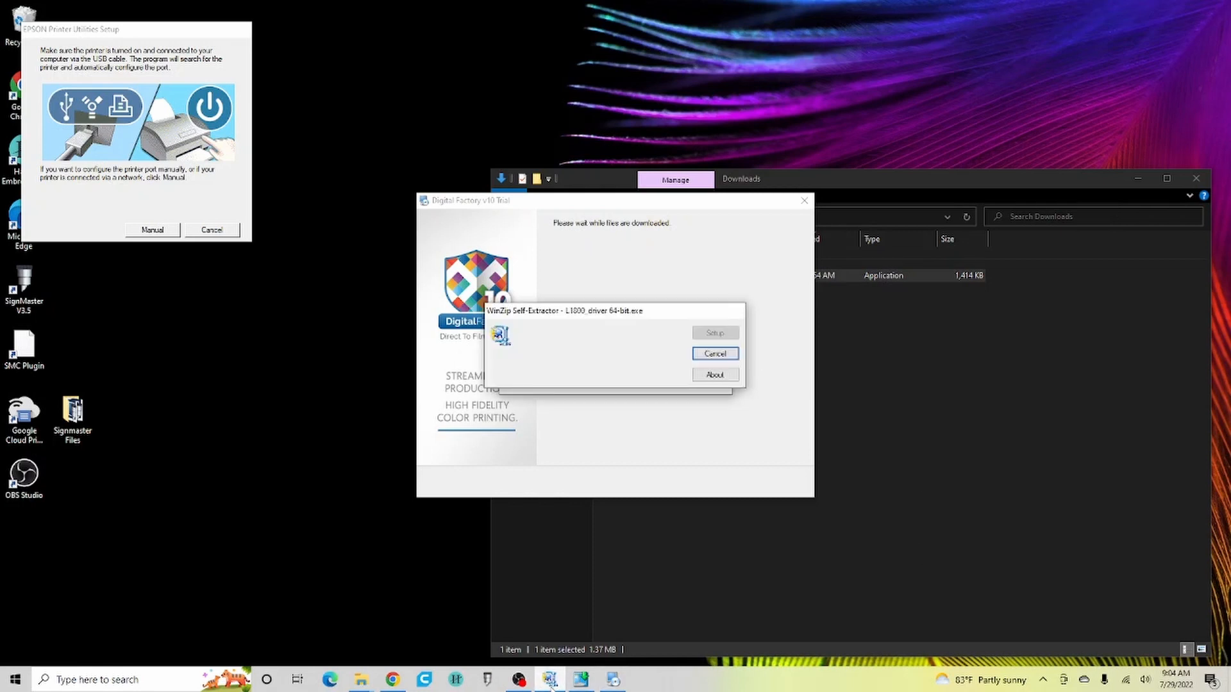
pyautogui.moveTo(655, 315); pyautogui.dragTo(296, 311)
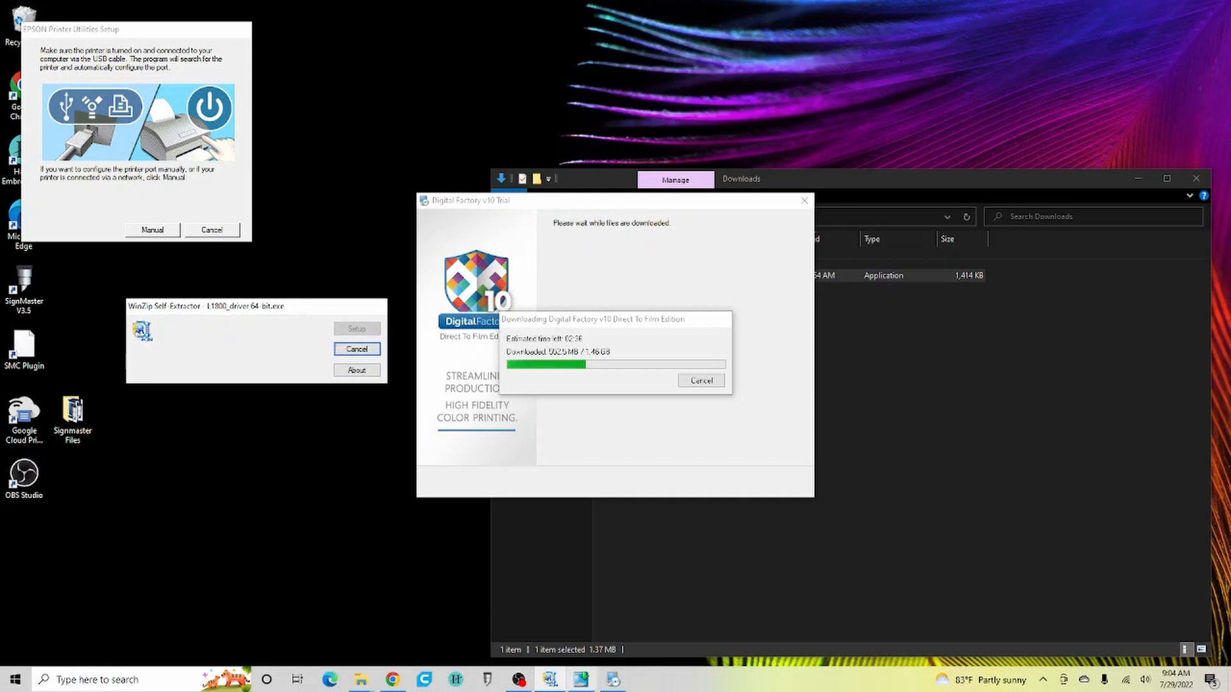
pyautogui.click(581, 681)
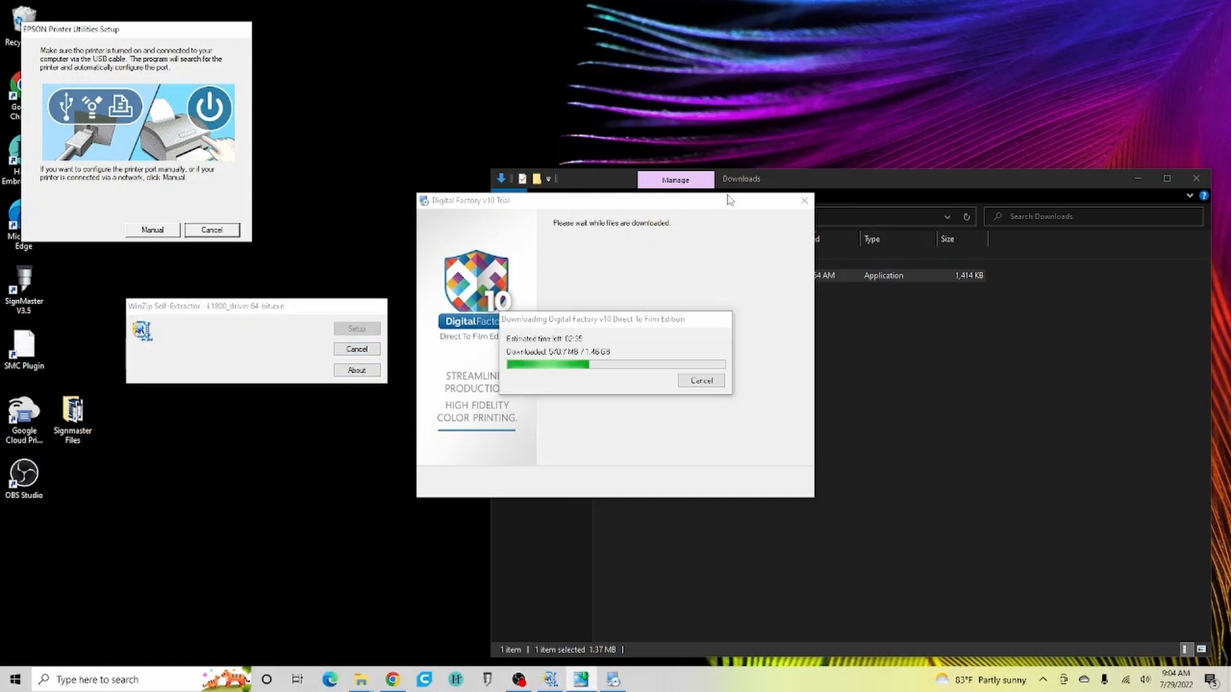
pyautogui.click(1137, 179)
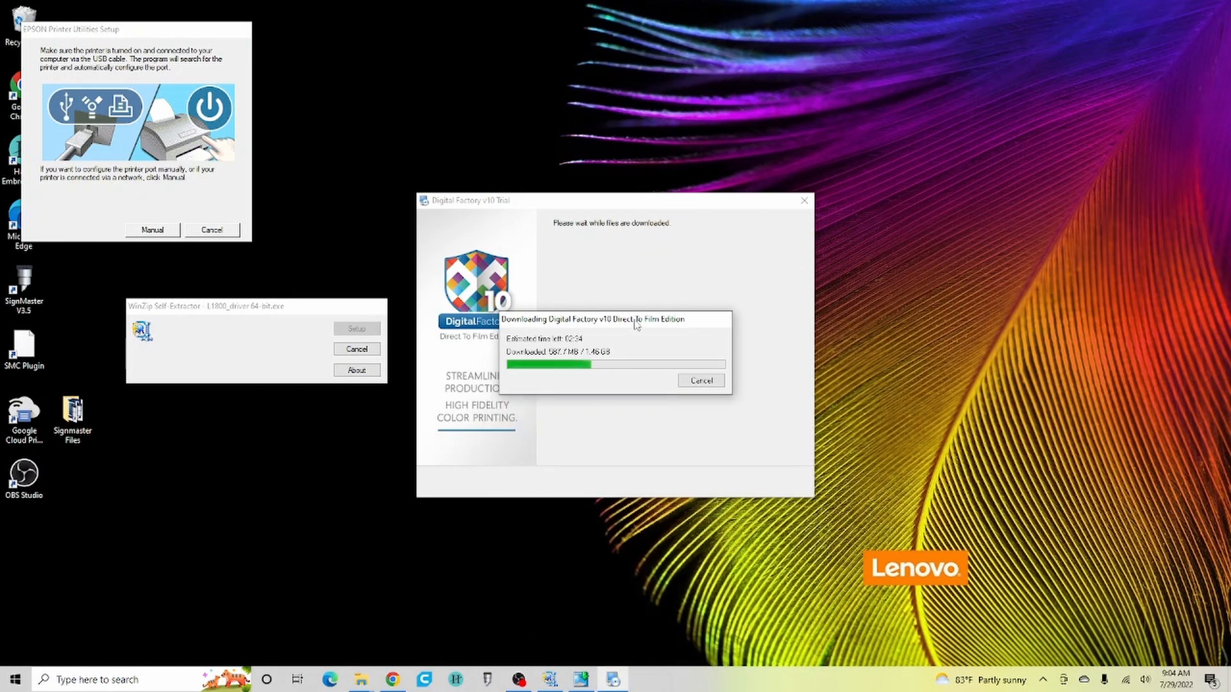
pyautogui.moveTo(690, 329); pyautogui.dragTo(725, 343)
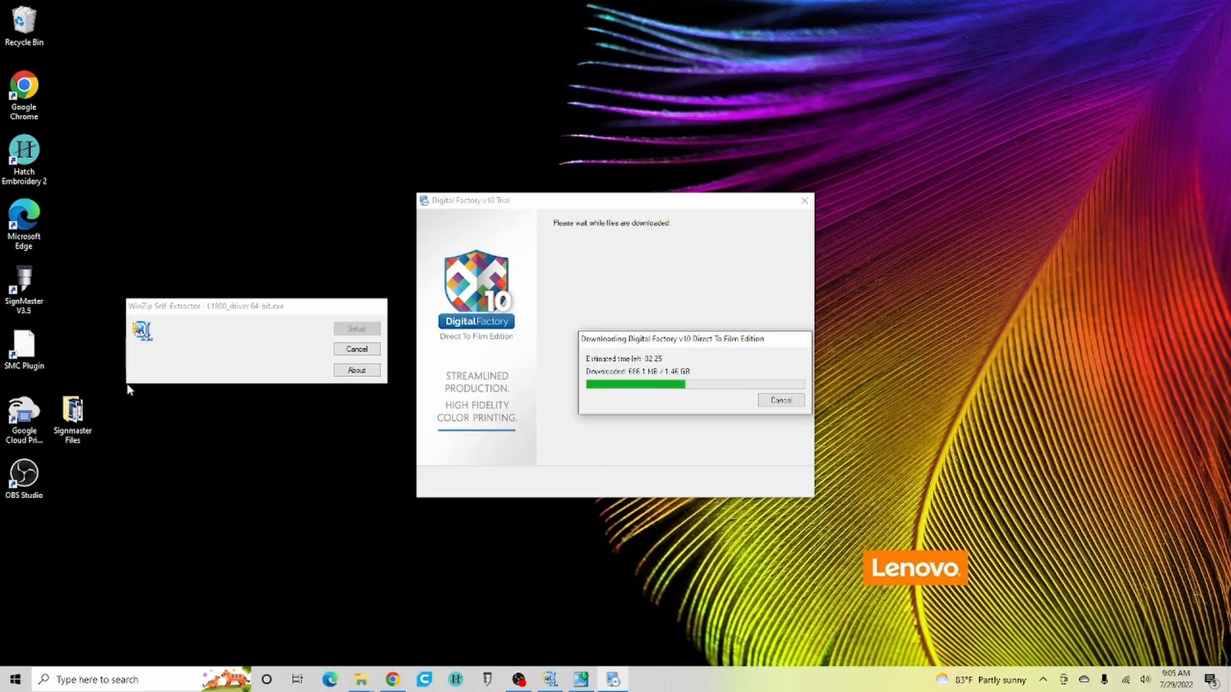
# Cancel the WinZip Self-Extractor for the L1800 driver, confirming despite the setup still running
pyautogui.click(278, 308)
pyautogui.moveTo(302, 317); pyautogui.dragTo(346, 308)
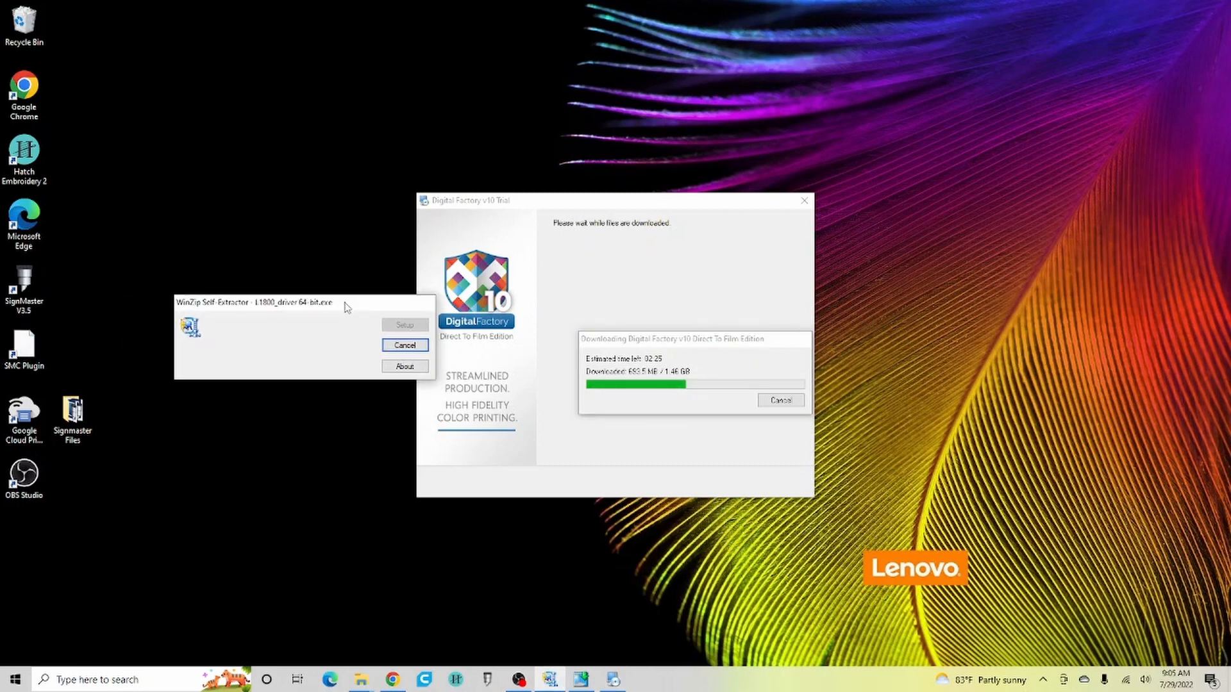
pyautogui.click(415, 349)
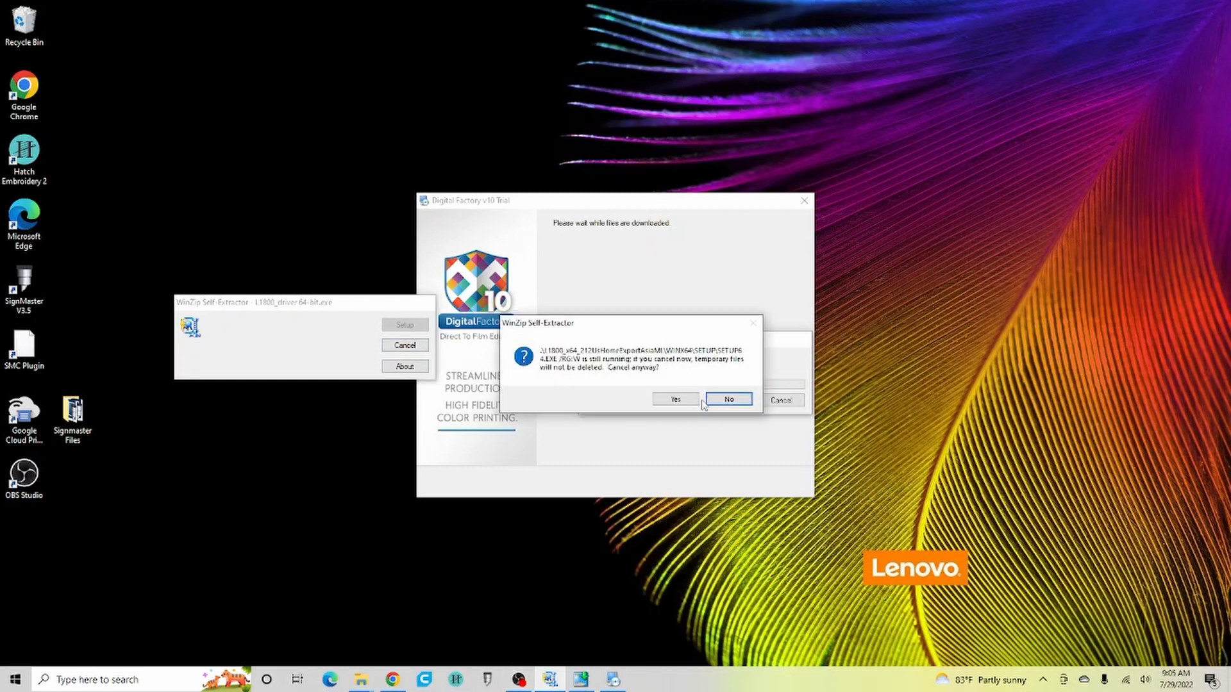
pyautogui.click(676, 400)
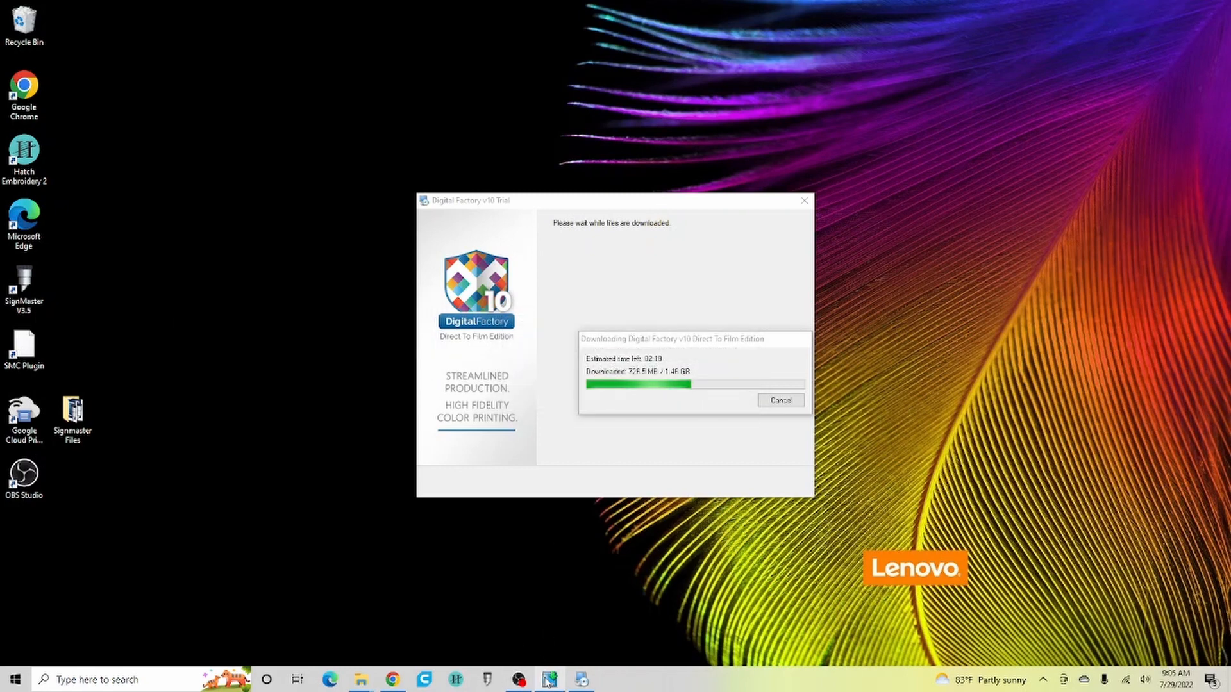
# Retry the EPSON printer connection search and switch to manual port configuration
pyautogui.click(548, 680)
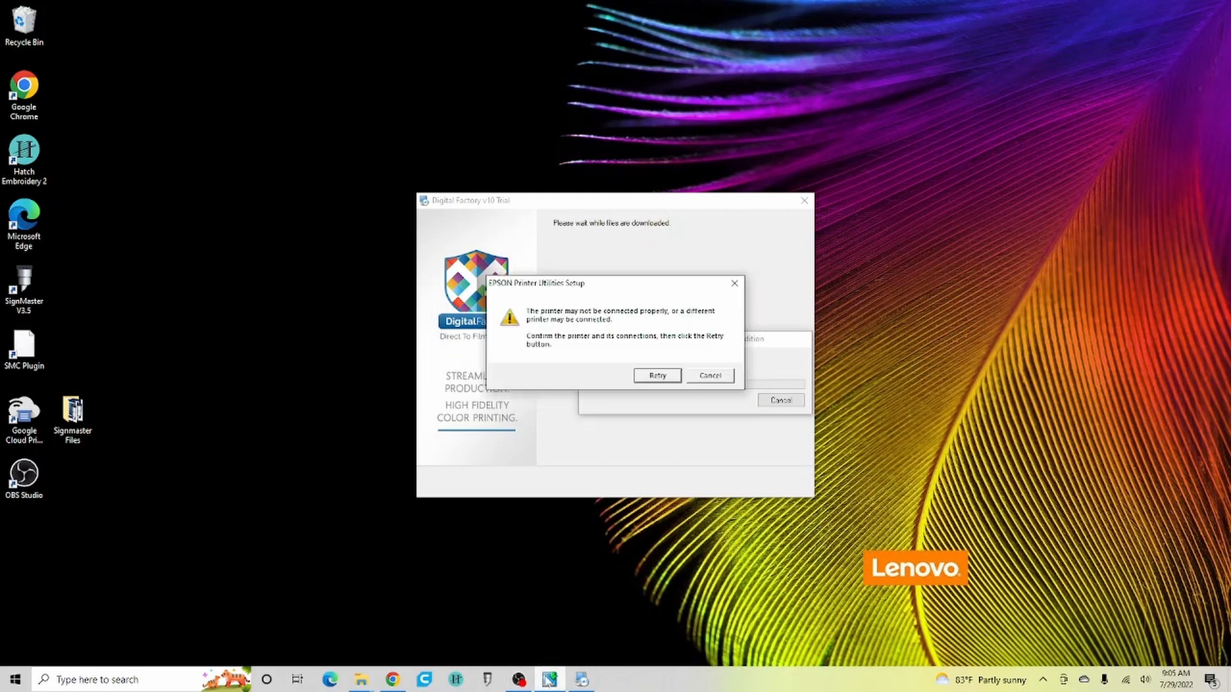
pyautogui.click(659, 377)
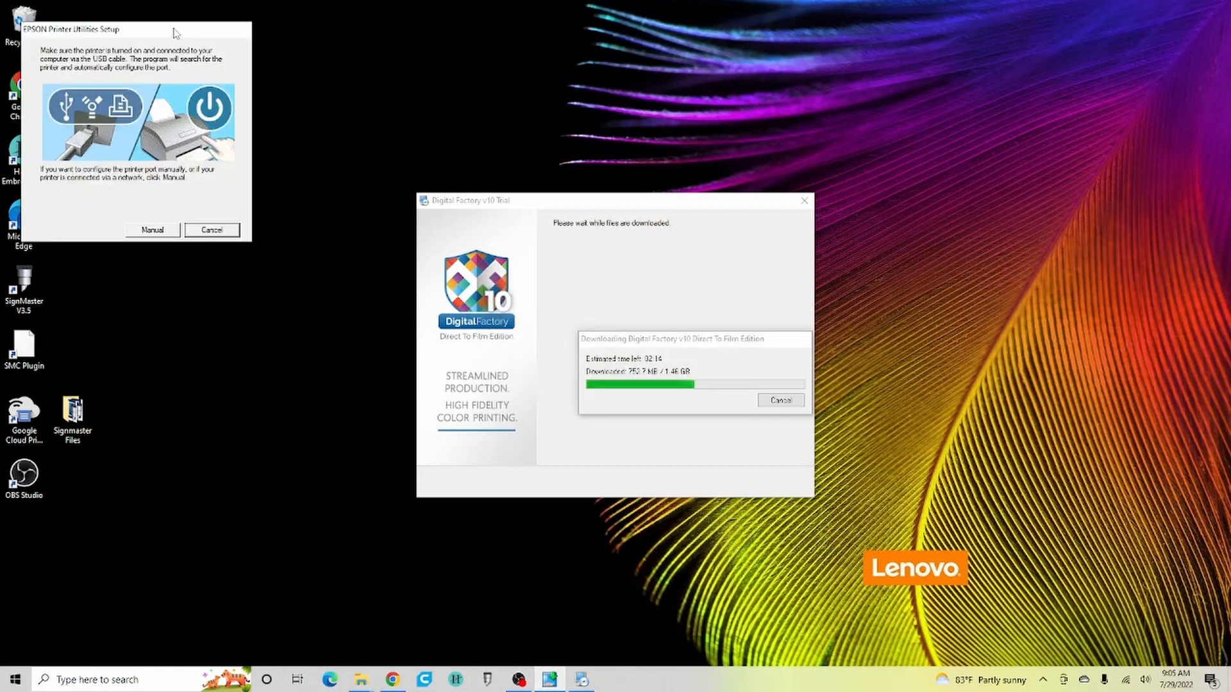
pyautogui.moveTo(176, 34); pyautogui.dragTo(298, 162)
pyautogui.click(276, 361)
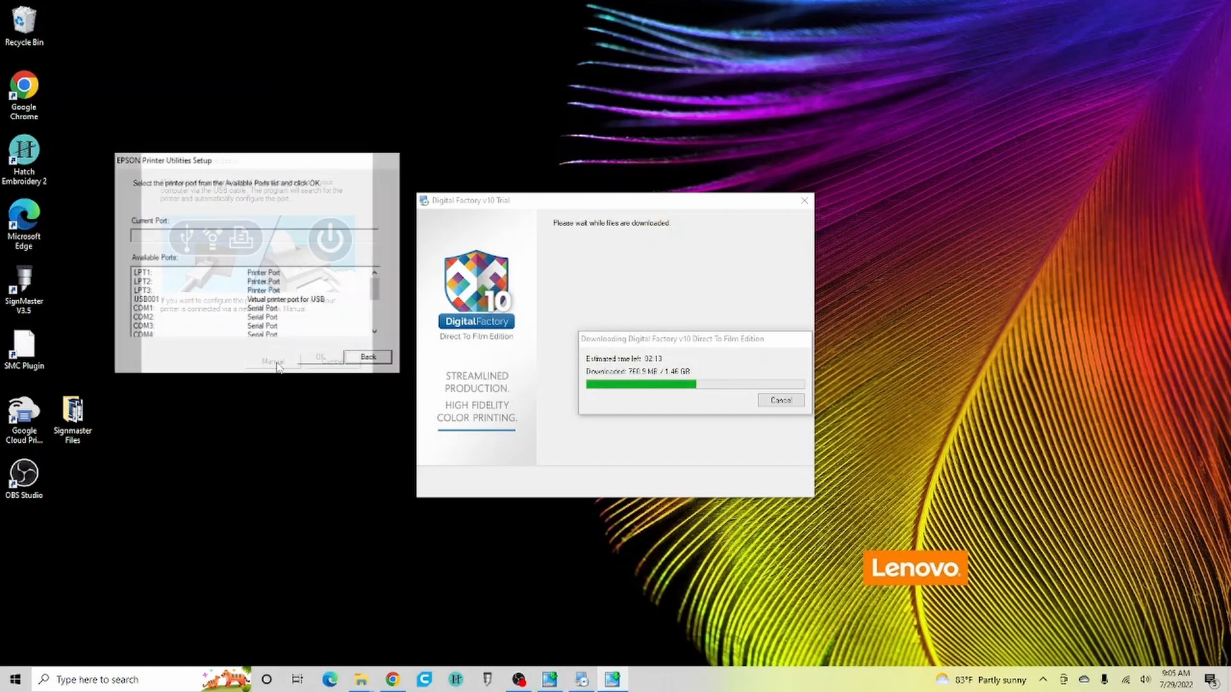
# Assign USB001 (Virtual printer port for USB) as the printer port, reviewing the other available ports before confirming
pyautogui.click(277, 300)
pyautogui.moveTo(376, 293); pyautogui.dragTo(378, 322)
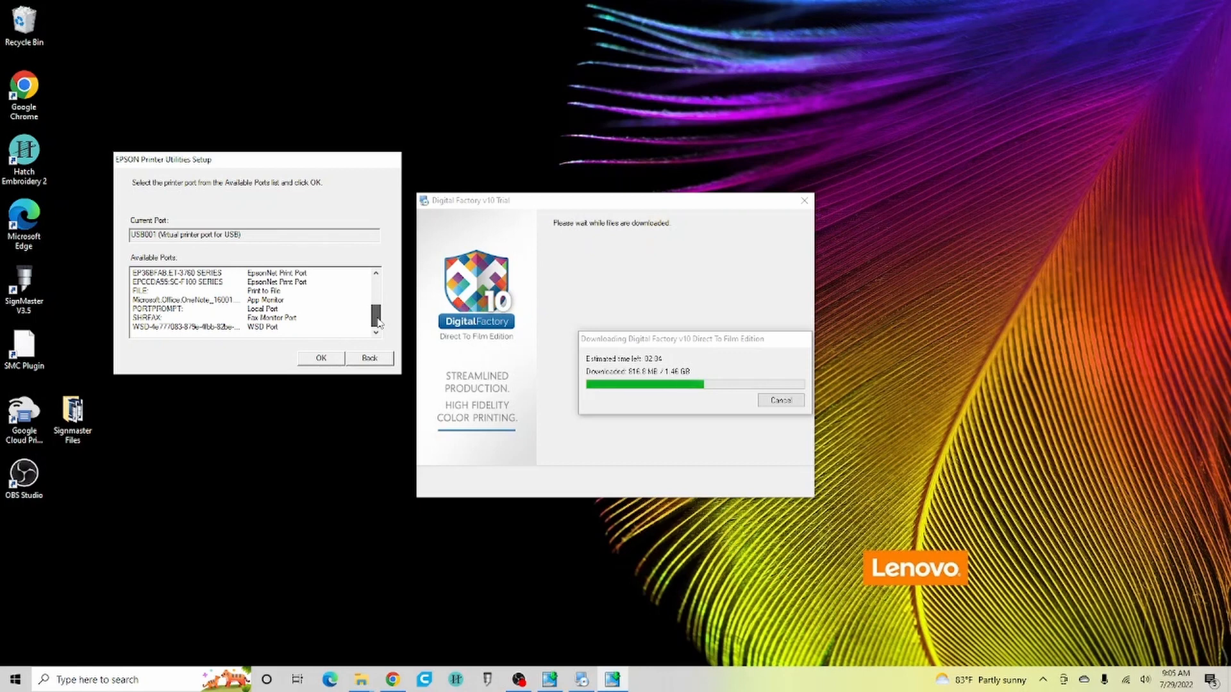
pyautogui.moveTo(377, 322)
pyautogui.mouseDown()
pyautogui.moveTo(376, 275)
pyautogui.moveTo(379, 306)
pyautogui.mouseUp()
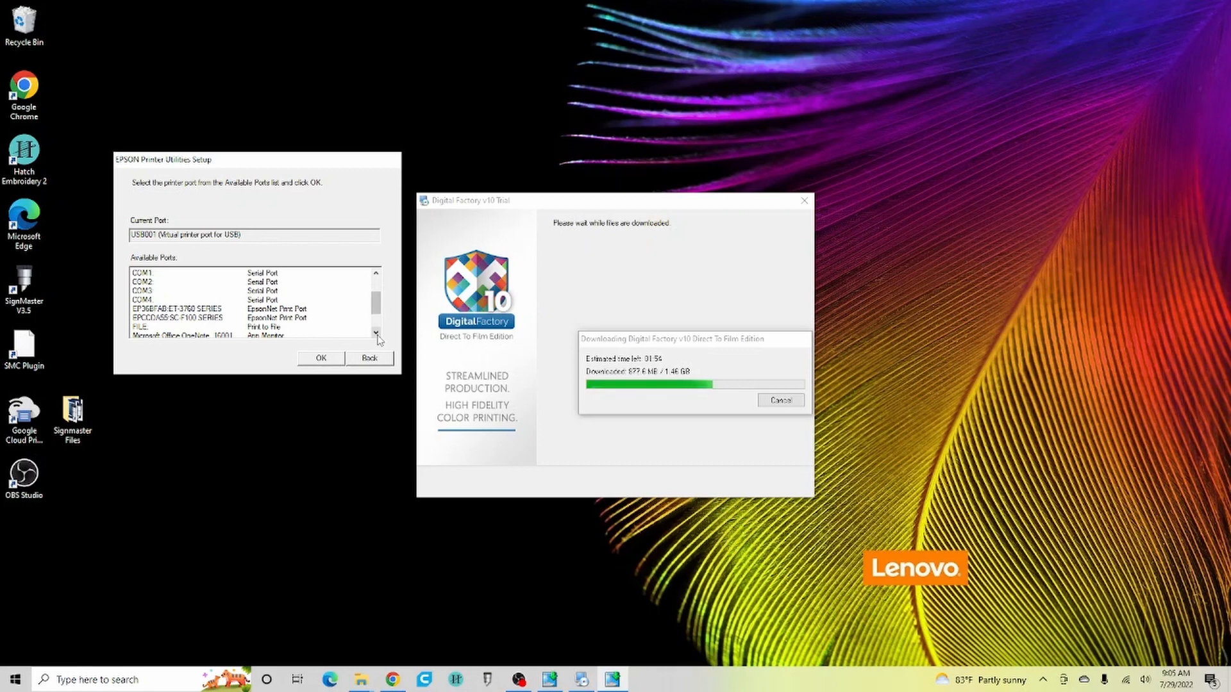
pyautogui.click(376, 333)
pyautogui.click(377, 333)
pyautogui.click(377, 334)
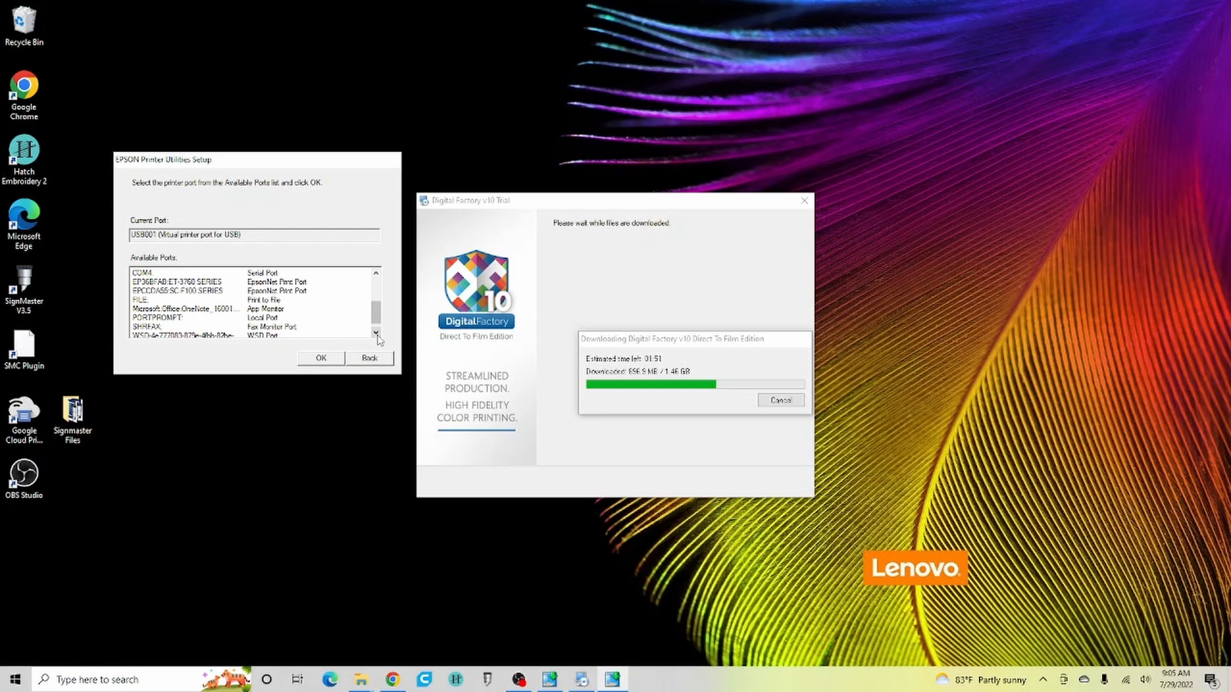
pyautogui.click(377, 334)
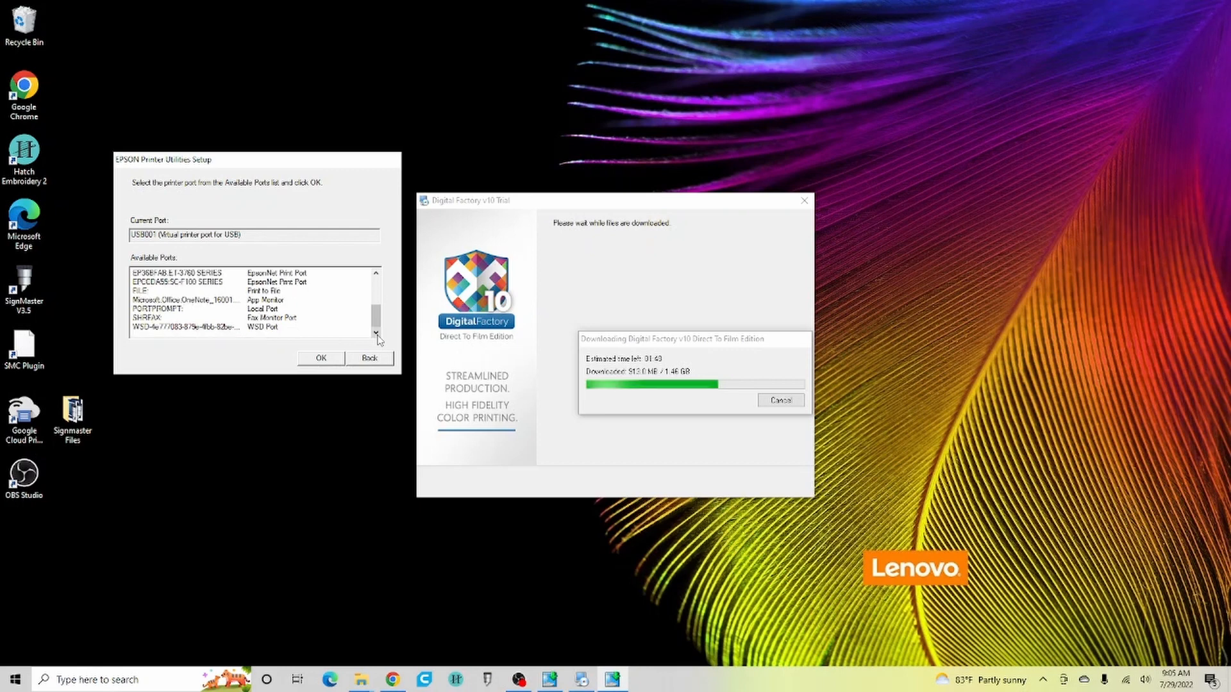
pyautogui.moveTo(378, 323); pyautogui.dragTo(371, 286)
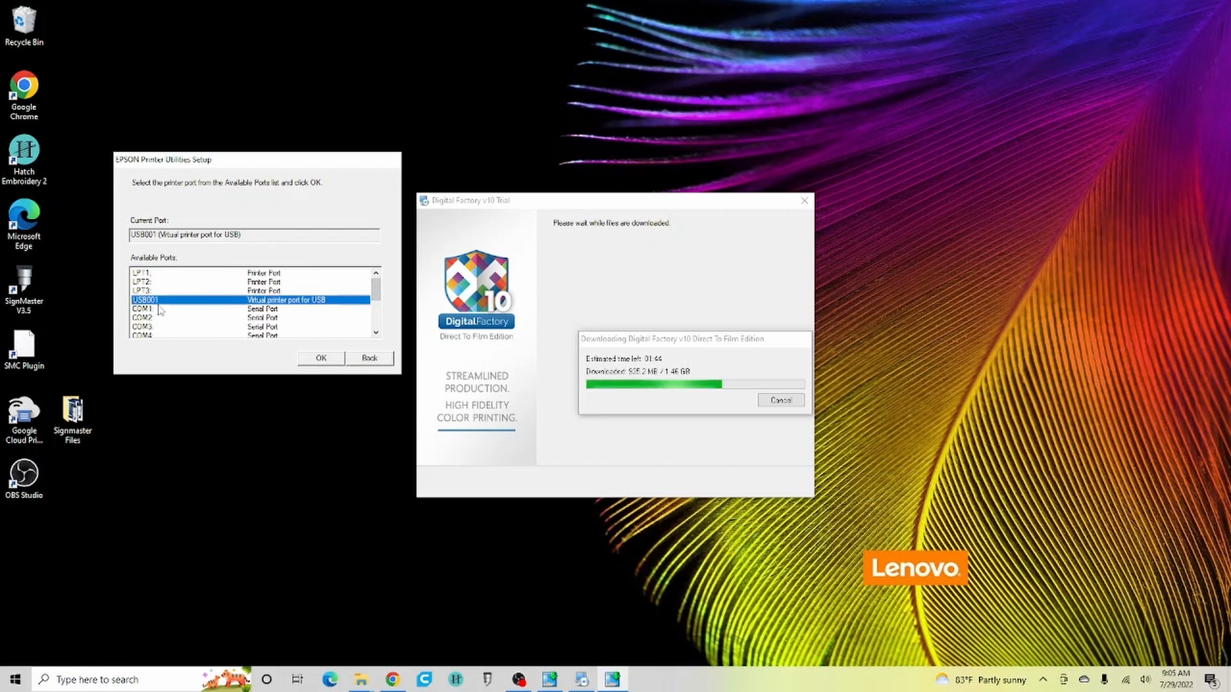
pyautogui.click(321, 357)
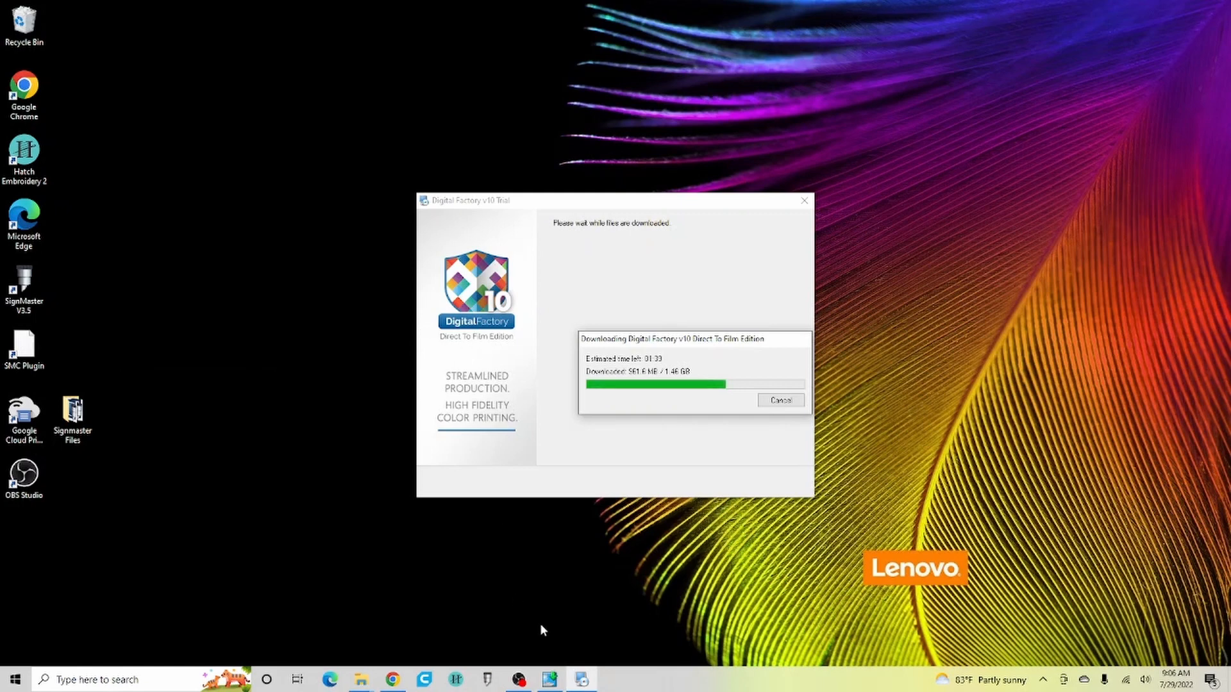
# Check on the EPSON Printer Utility Setup and acknowledge the end of the driver installation and port configuration
pyautogui.moveTo(552, 683)
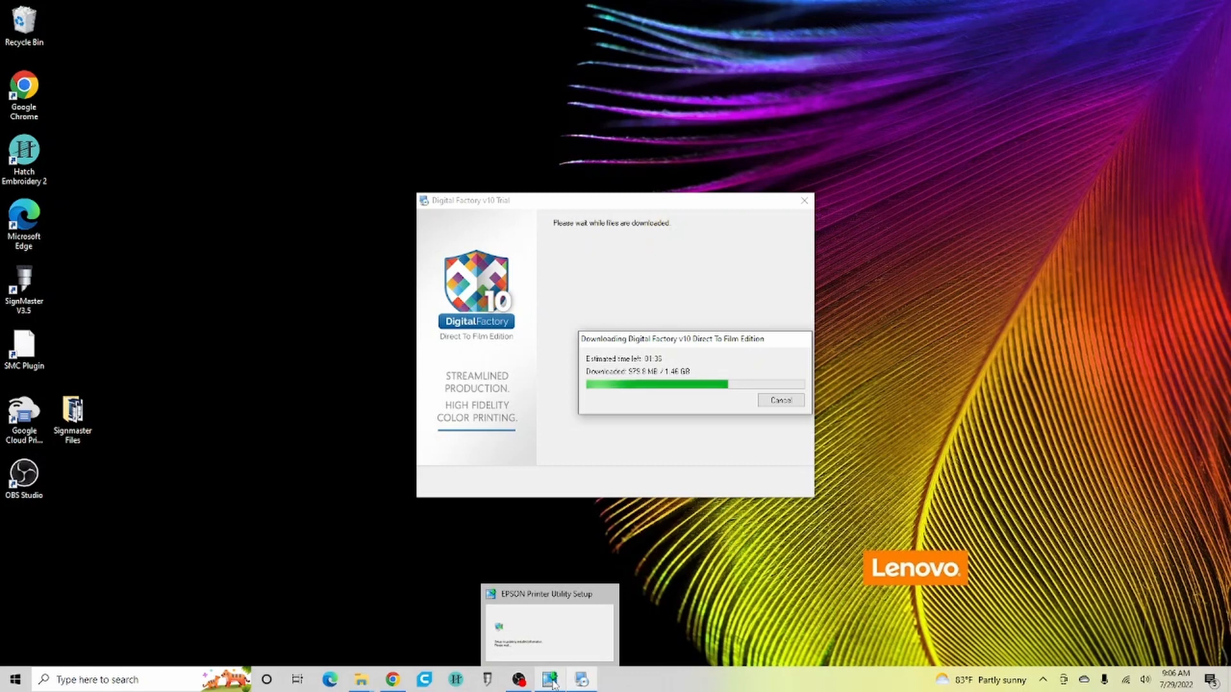
pyautogui.click(548, 642)
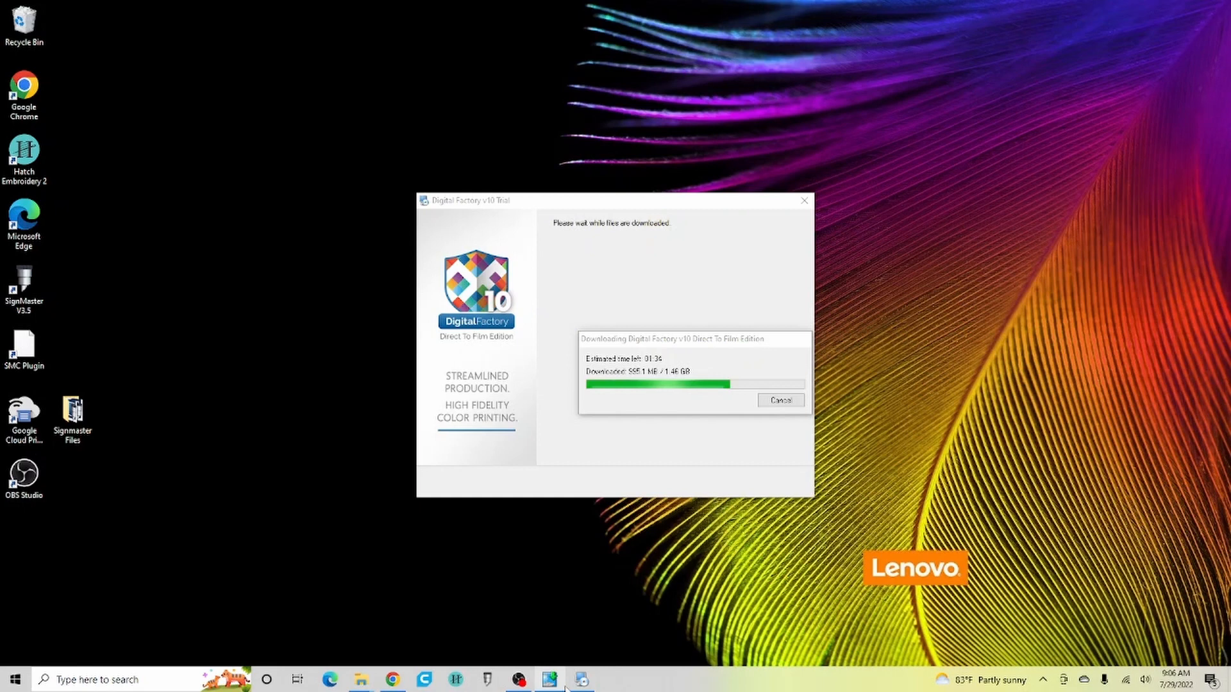
pyautogui.click(755, 244)
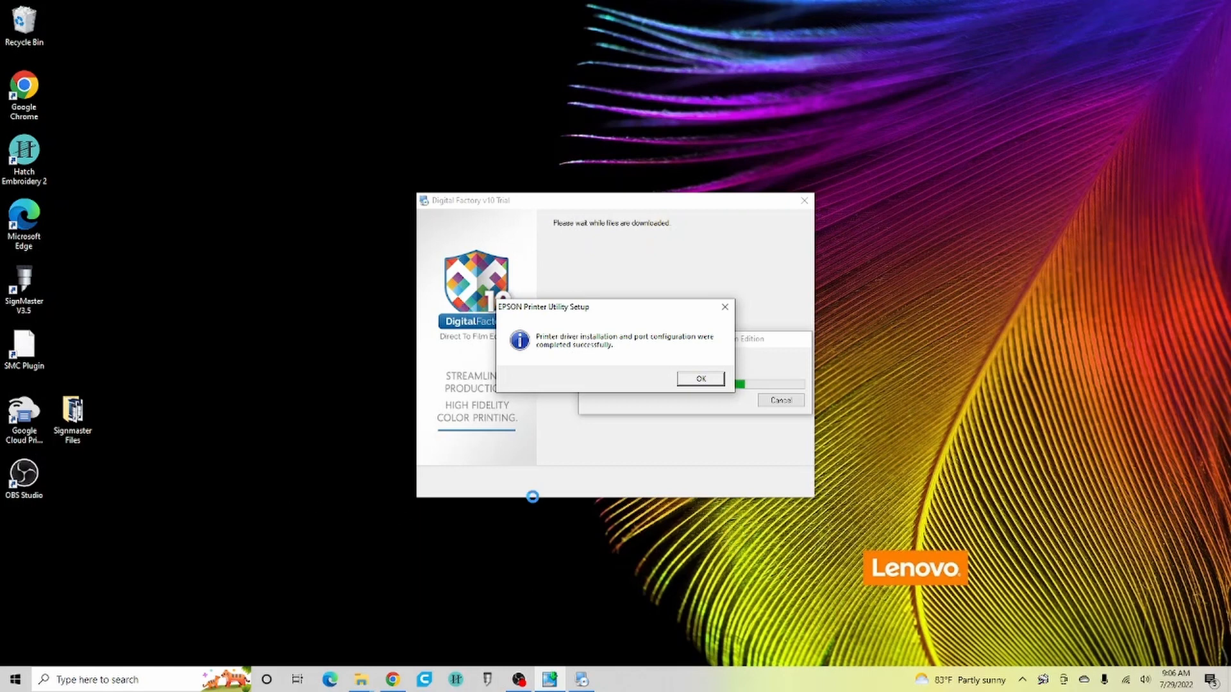
pyautogui.click(708, 379)
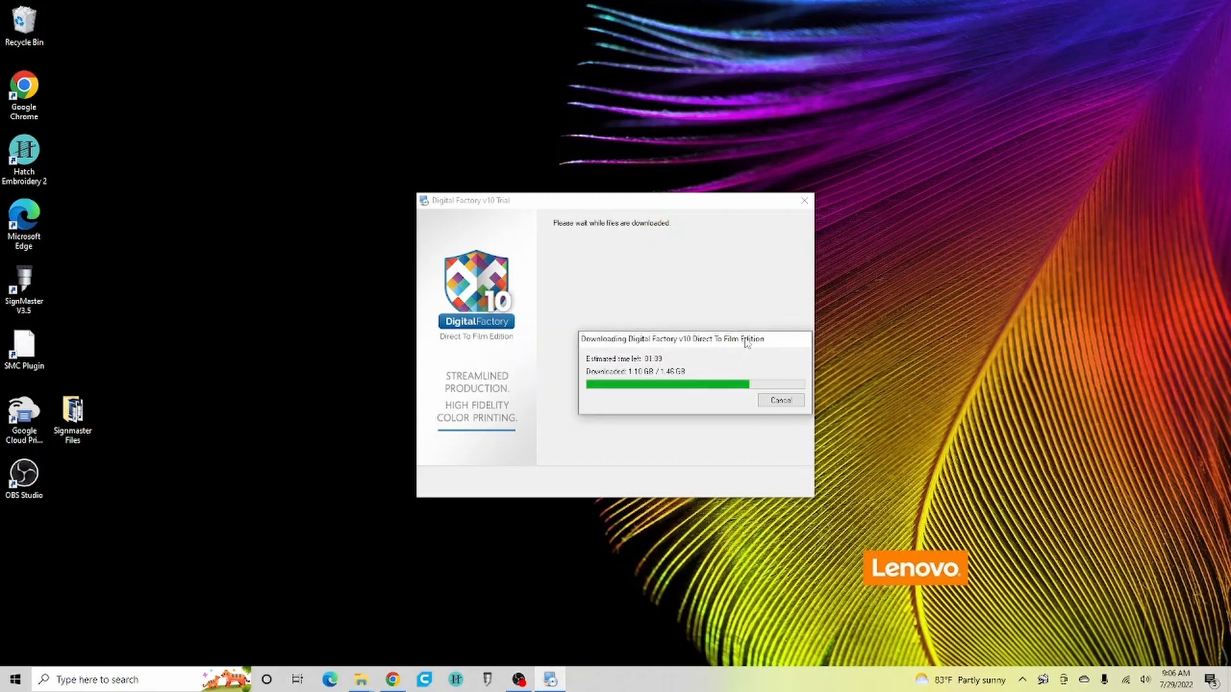
pyautogui.moveTo(520, 685)
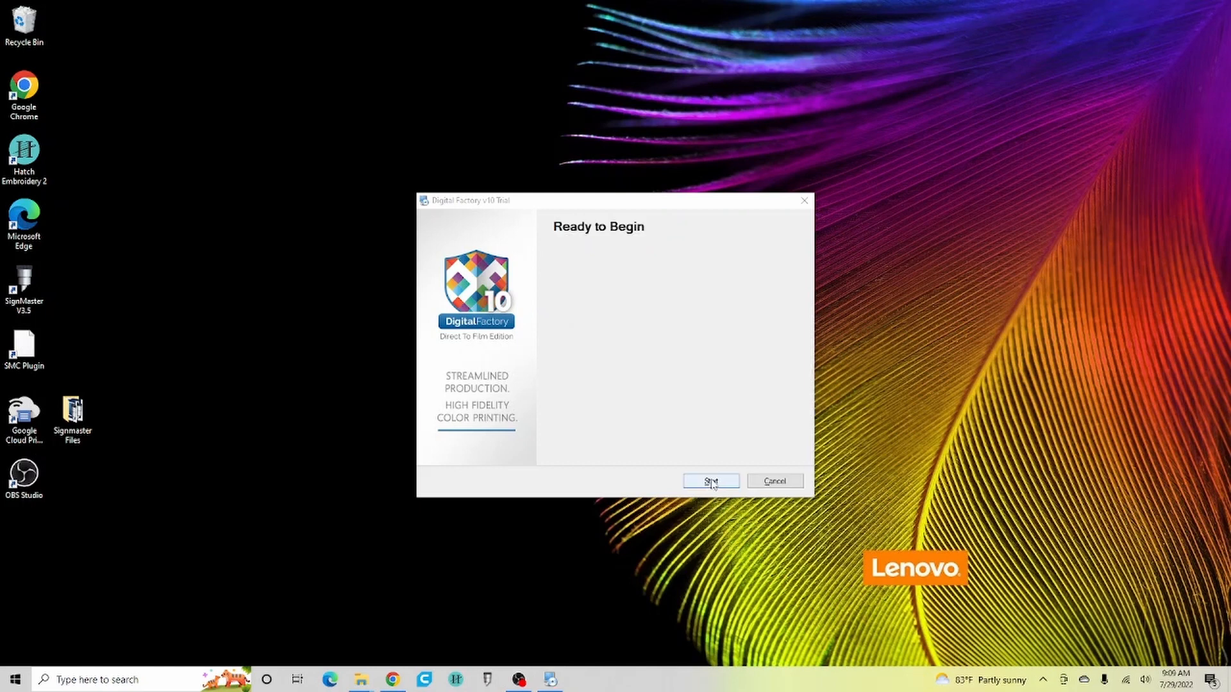
# Start the Digital Factory v10 setup in English, keep the 64-bit application type, and accept the license agreement
pyautogui.click(710, 483)
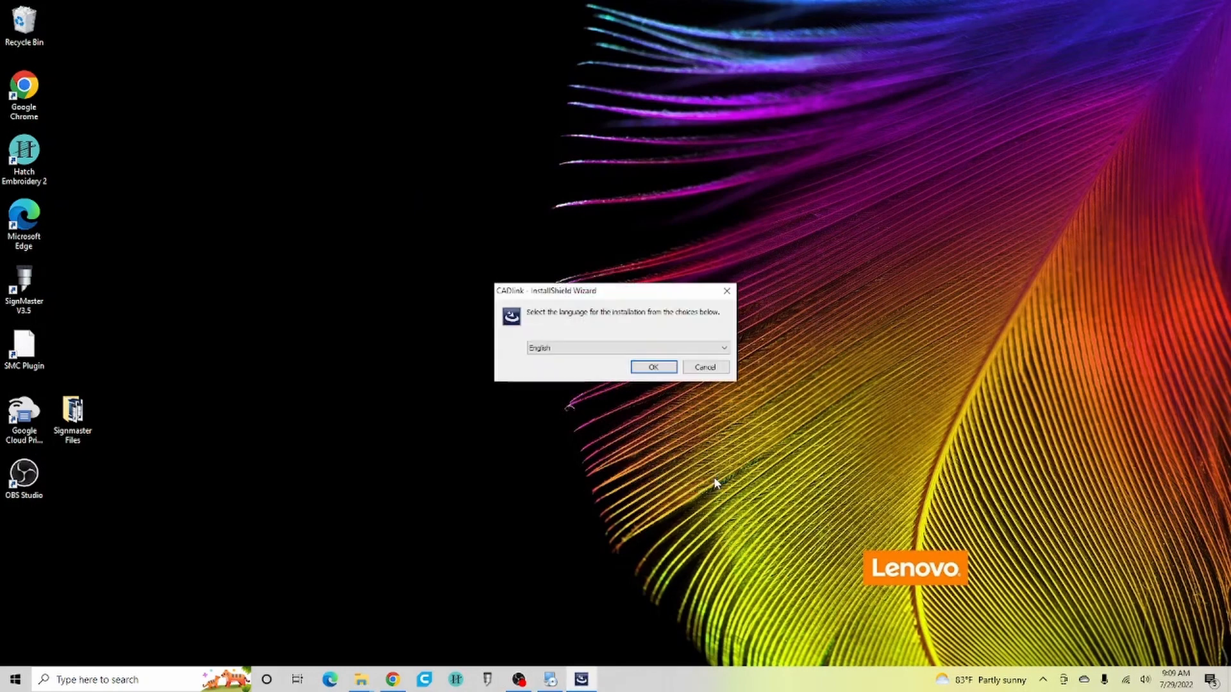
pyautogui.click(654, 368)
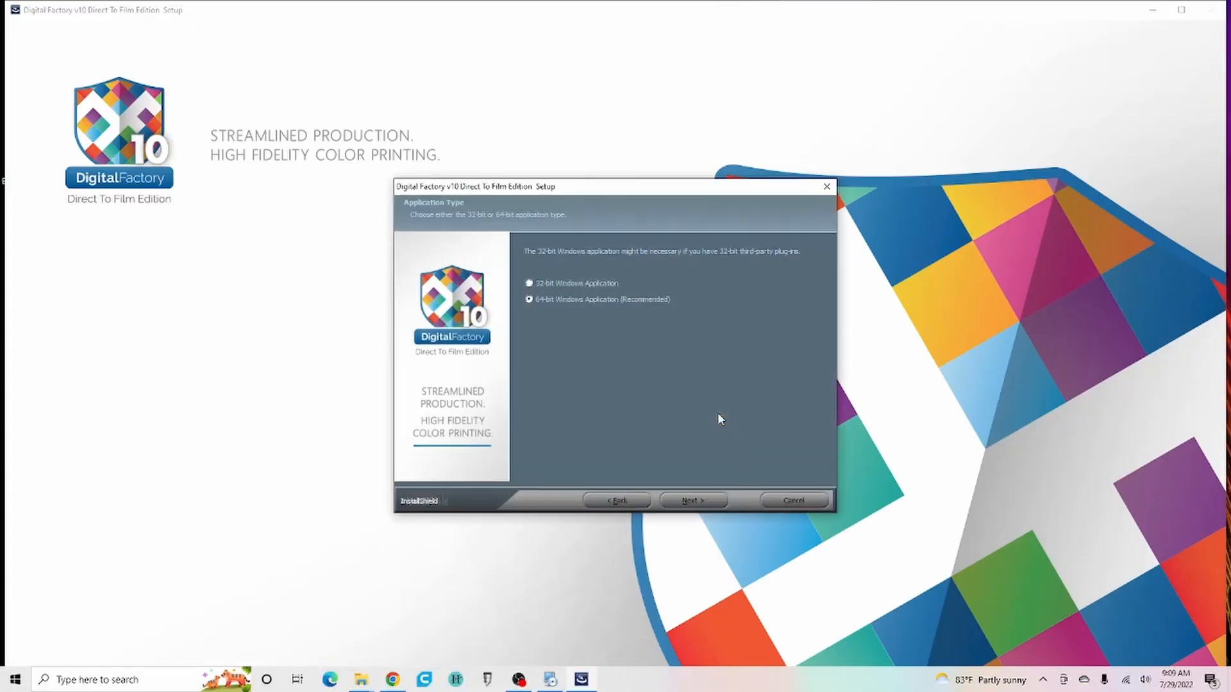
pyautogui.click(717, 502)
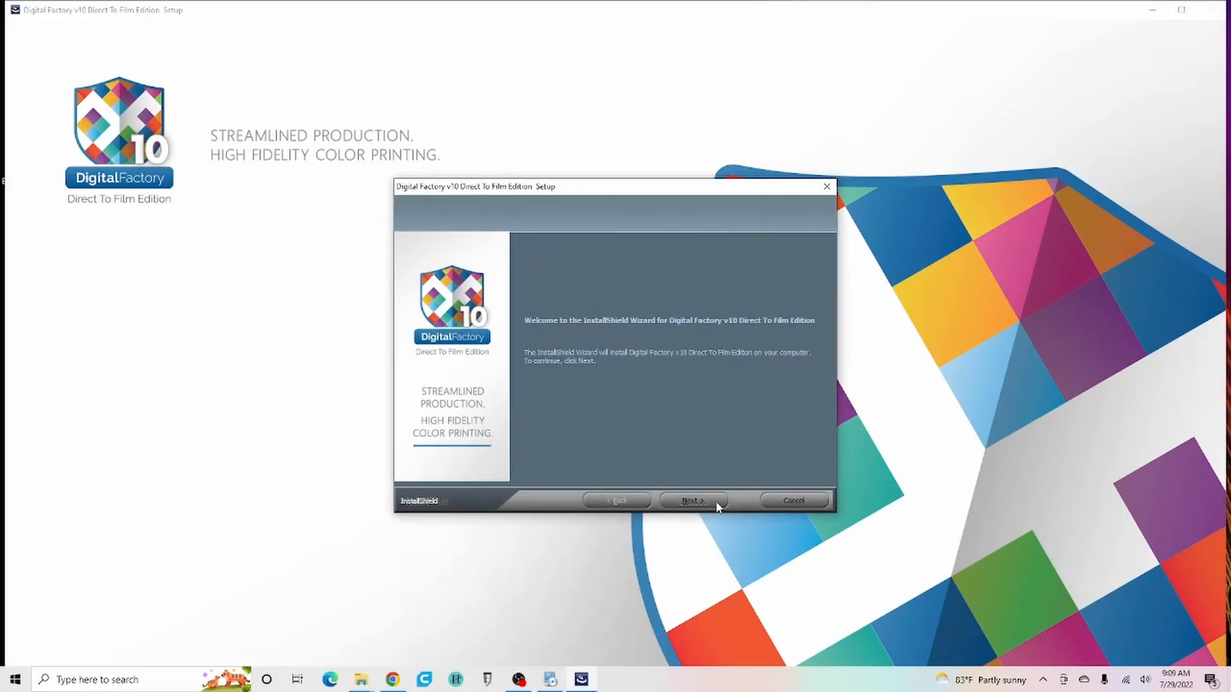
pyautogui.click(718, 500)
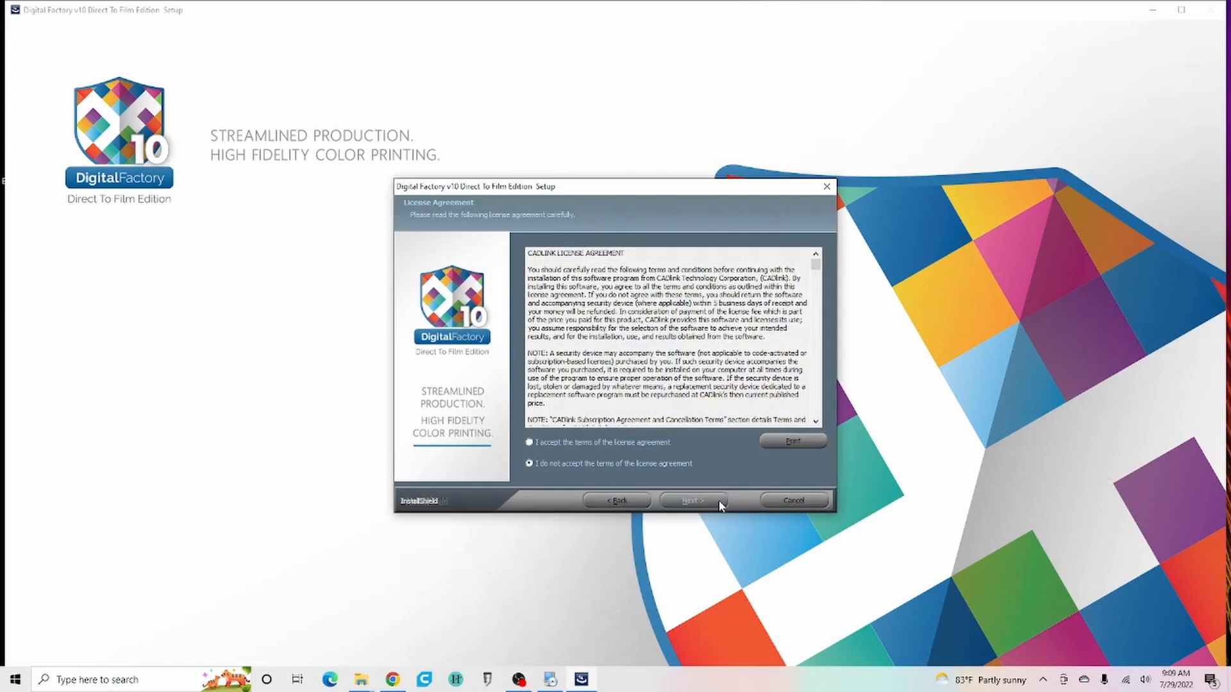
pyautogui.click(662, 443)
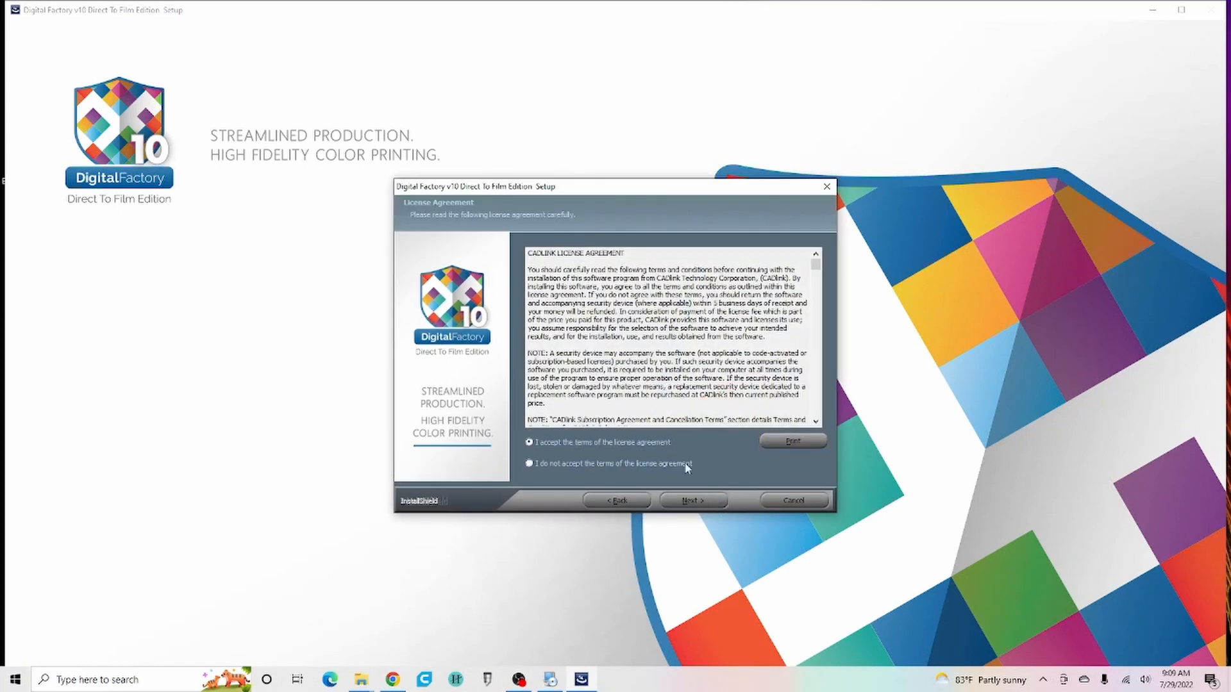
pyautogui.click(715, 501)
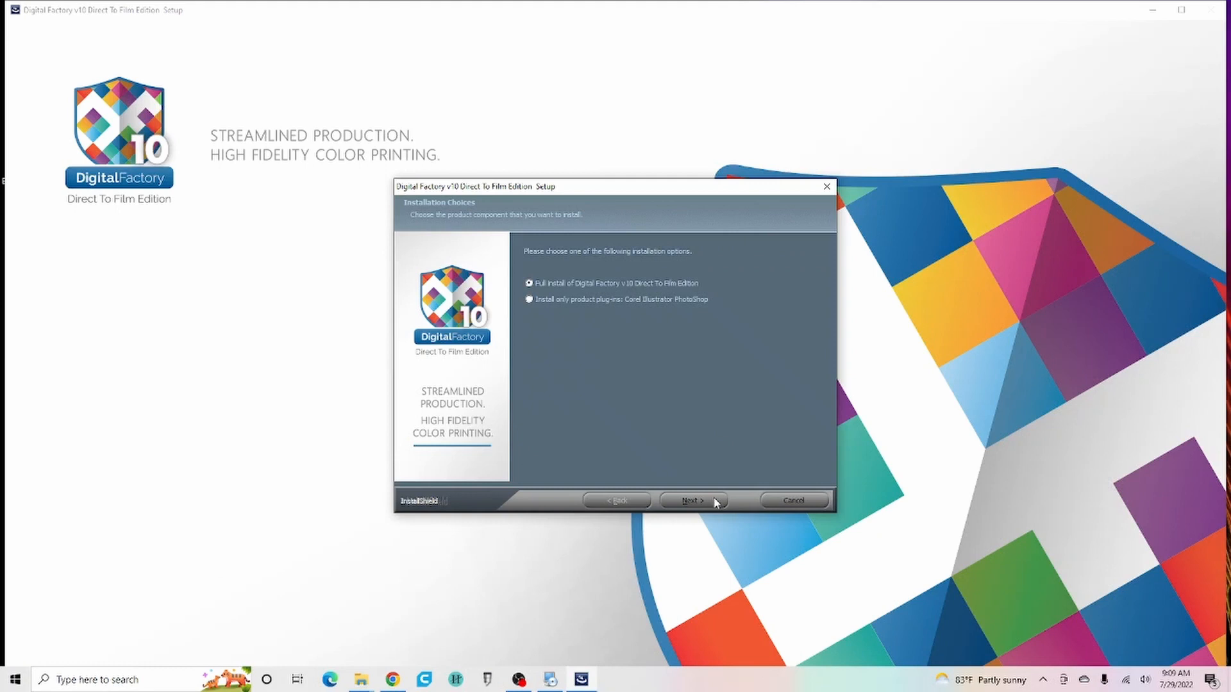
# Run the full install of Digital Factory v10 Direct To Film Edition with the default destination and program folder, then finish the wizard
pyautogui.click(716, 500)
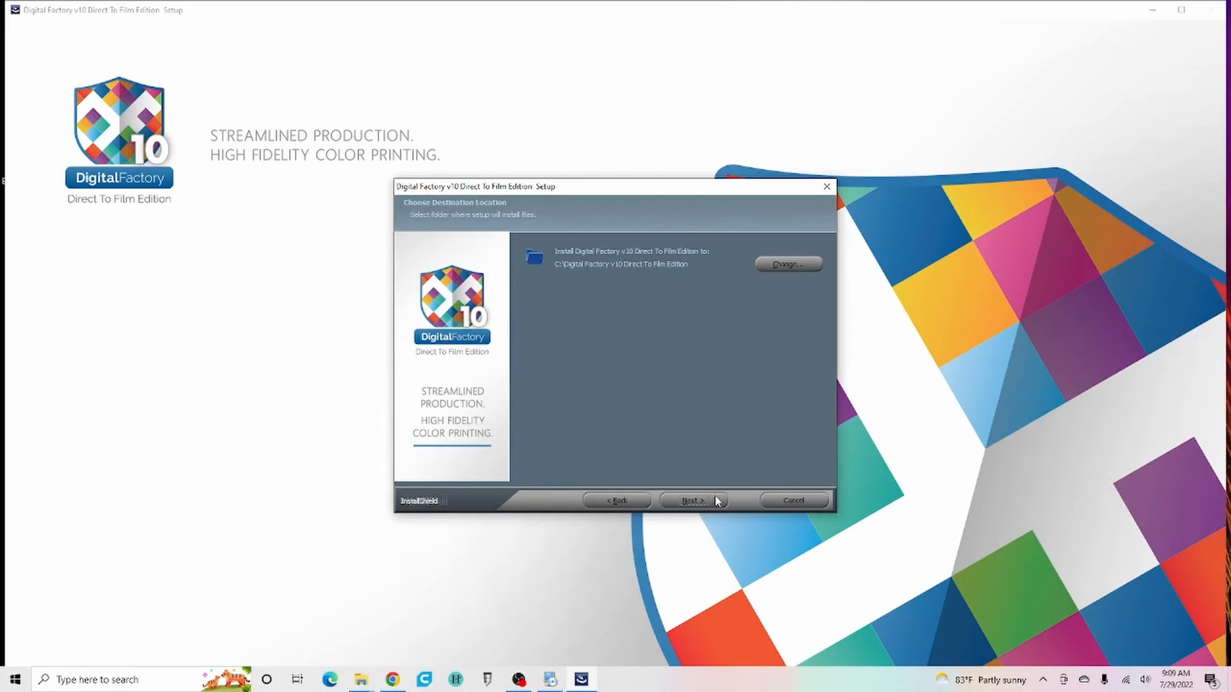
pyautogui.click(716, 501)
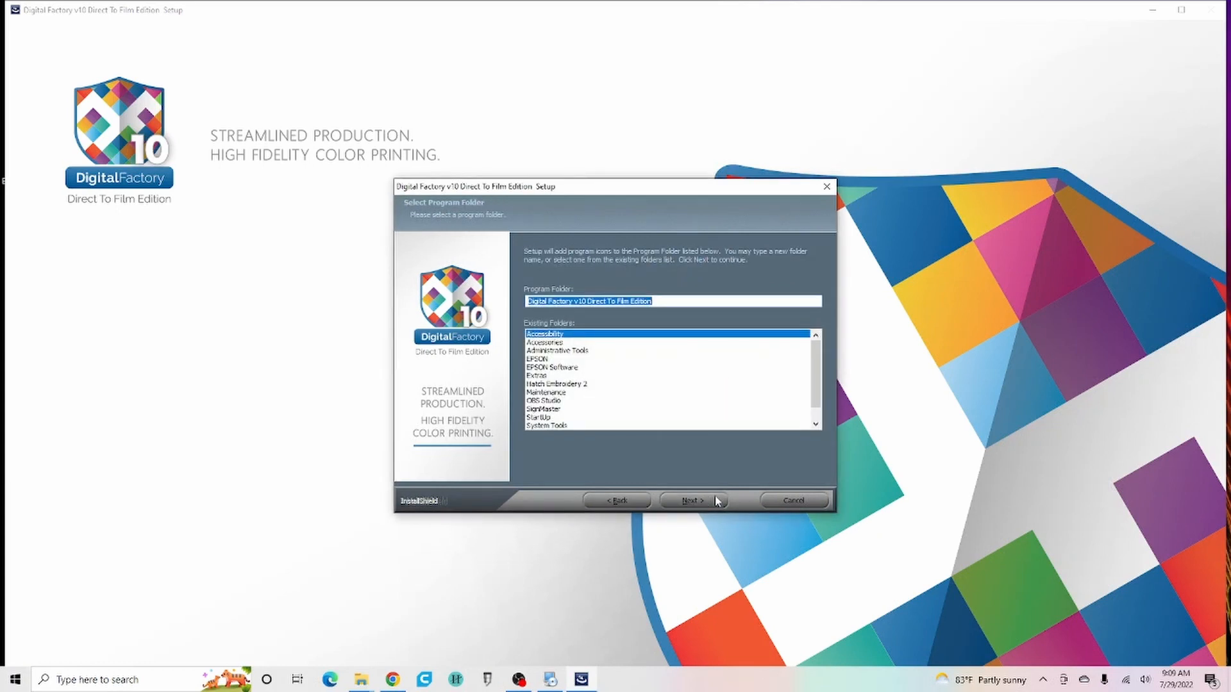
pyautogui.click(717, 501)
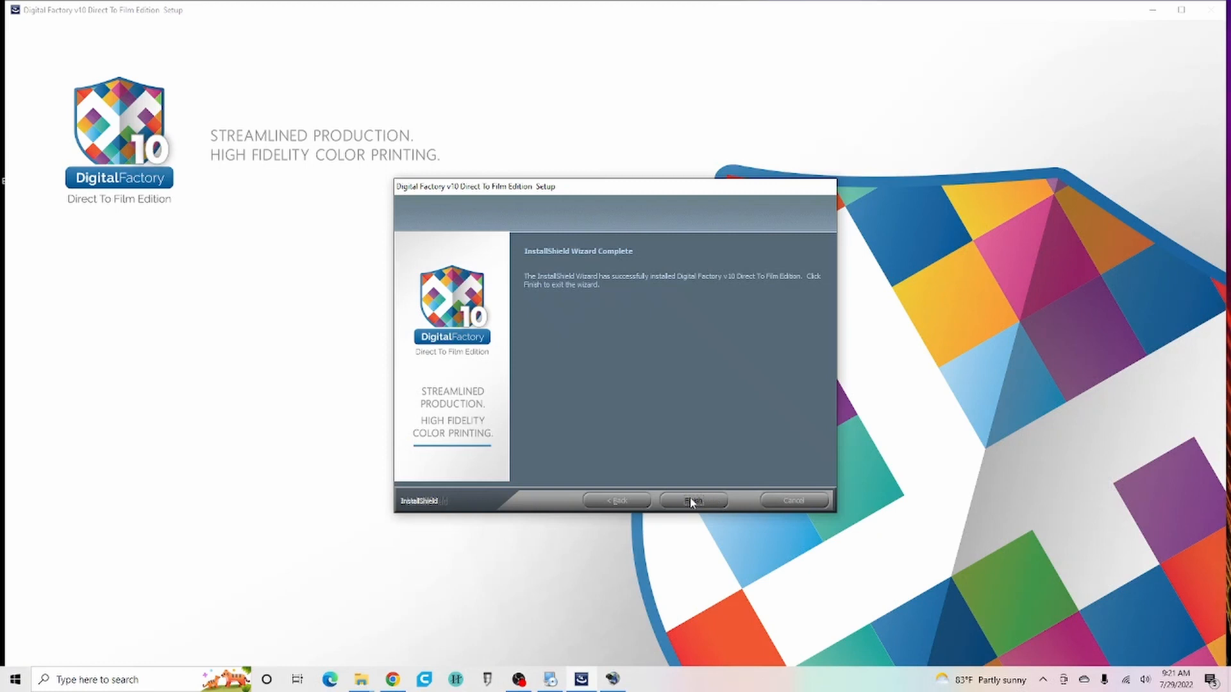
pyautogui.click(693, 501)
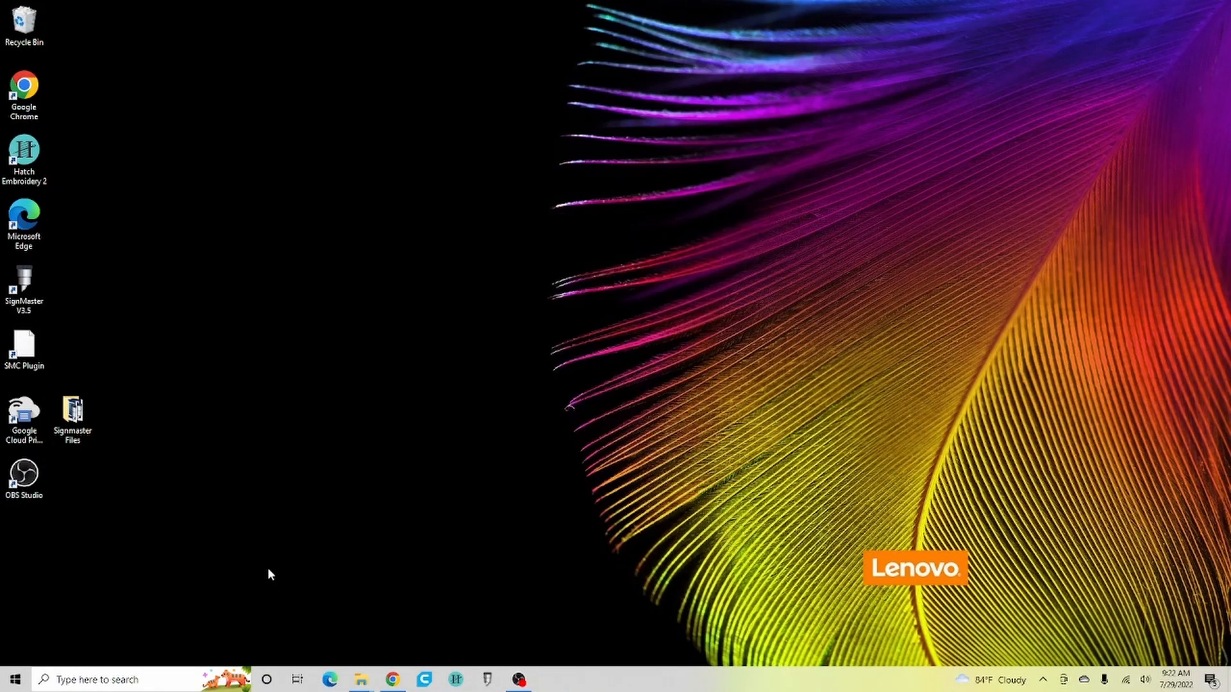
# Launch Digital Factory v10 Direct To Film Edition and accept inches with 2 decimal places in the First Time Setup
pyautogui.click(15, 679)
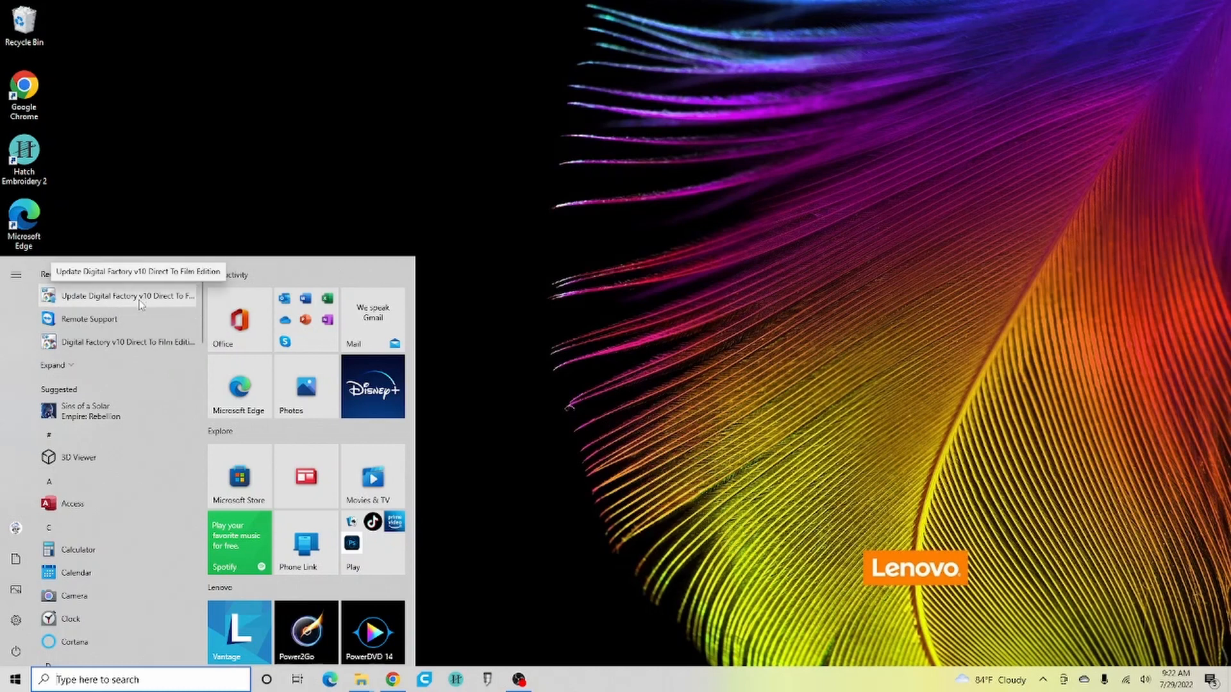
pyautogui.click(138, 345)
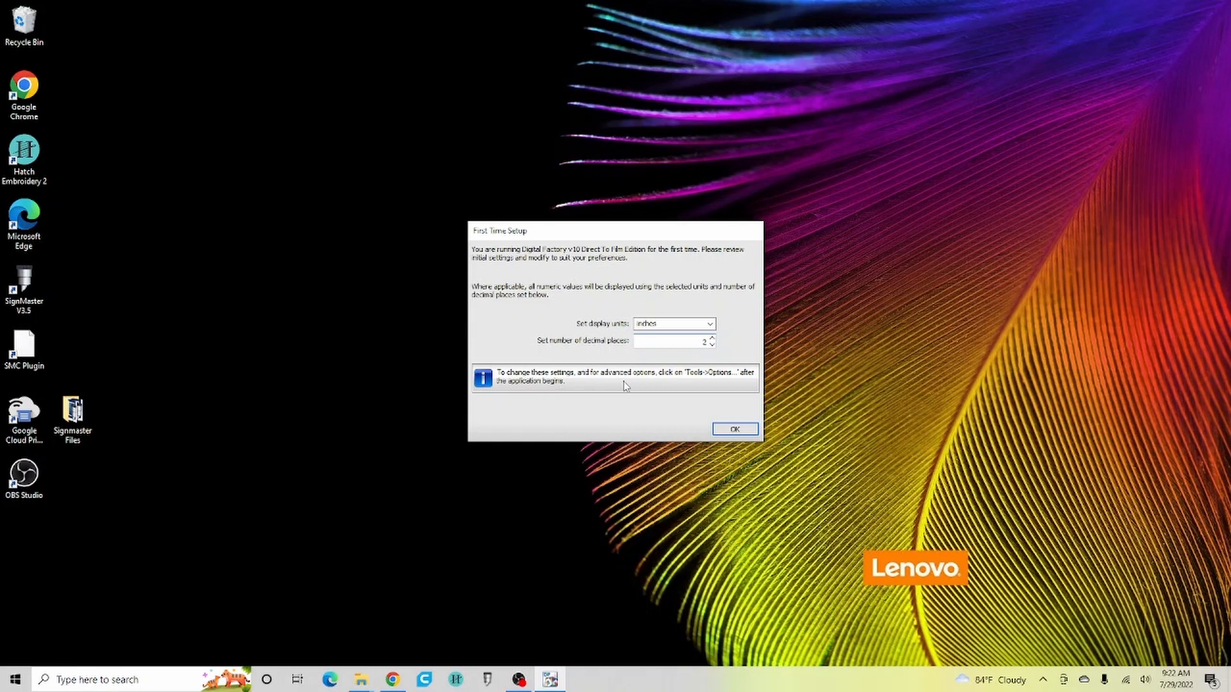
pyautogui.click(735, 429)
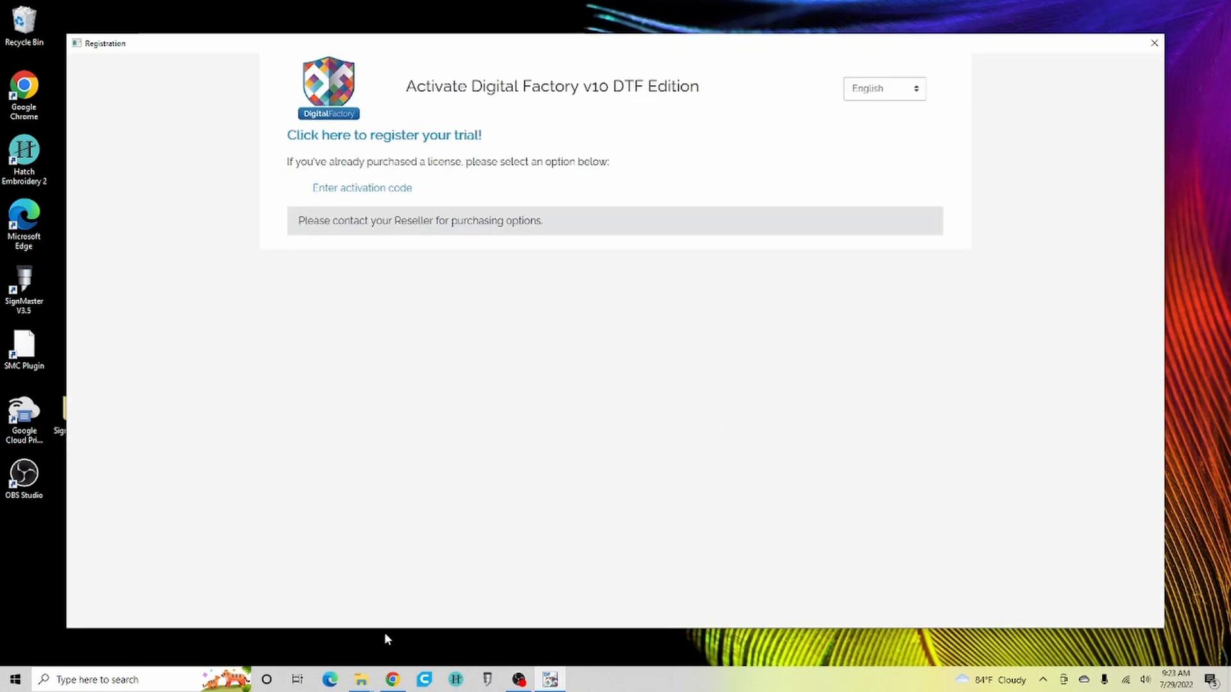
# Switch to Chrome and copy the full activation code from the Cadlink DTF Software e-mail
pyautogui.click(393, 681)
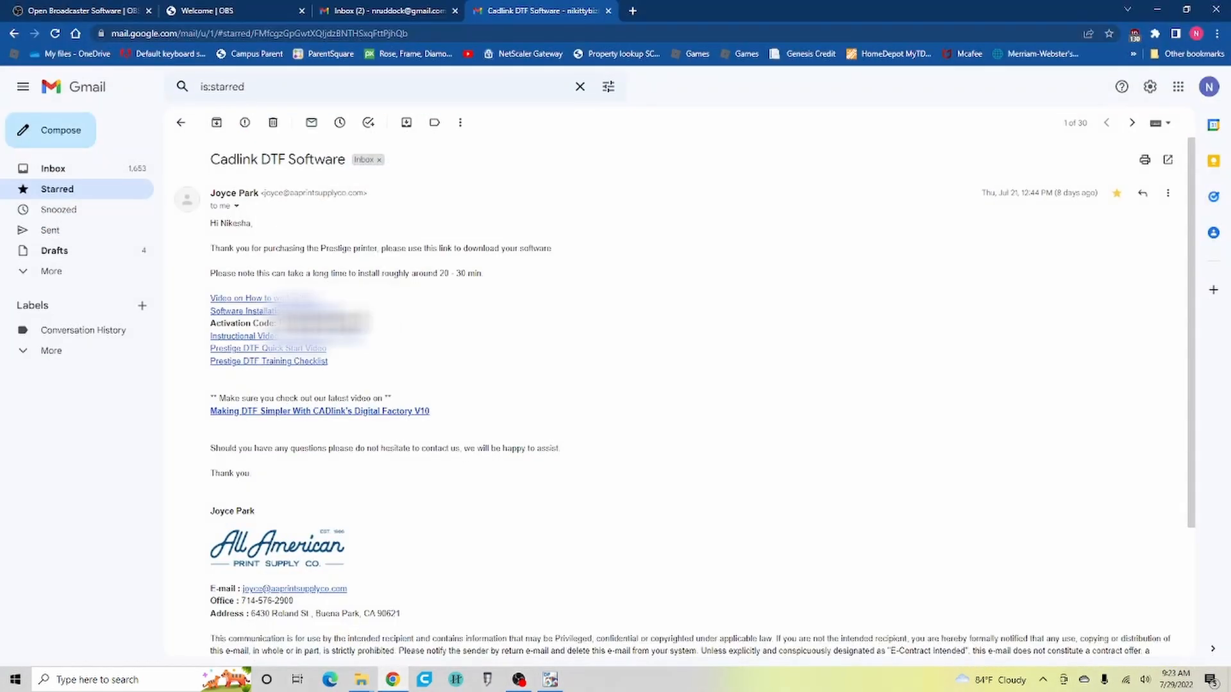
pyautogui.moveTo(368, 325); pyautogui.dragTo(320, 325)
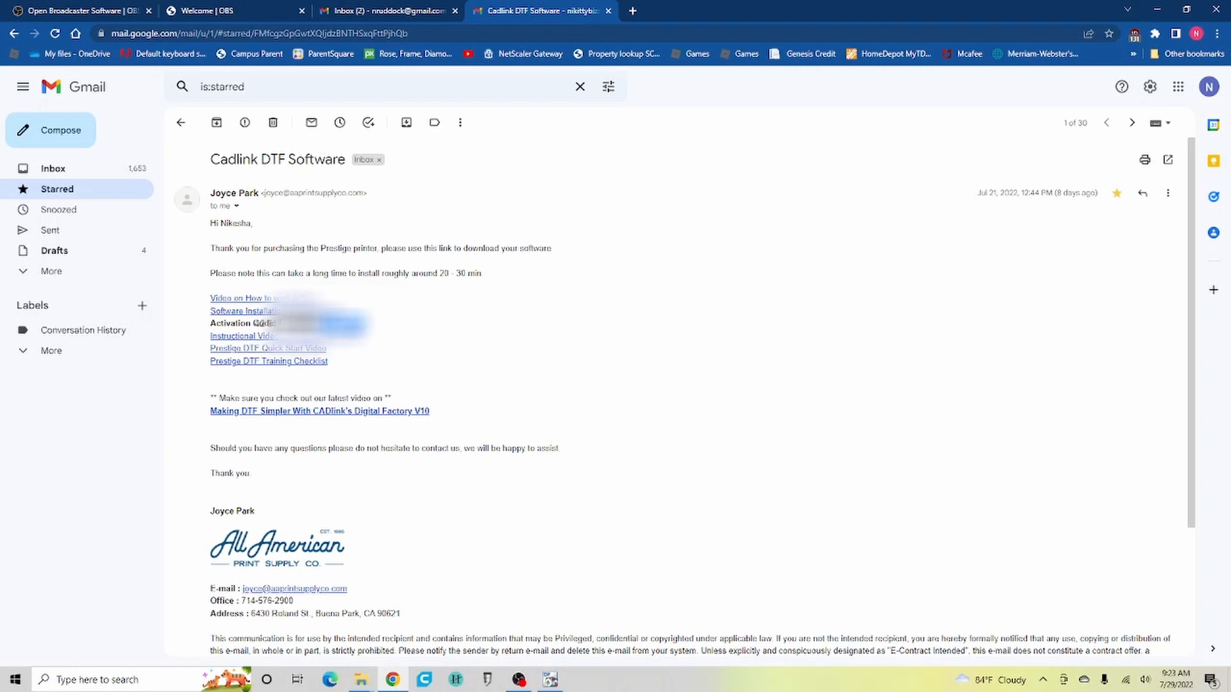
pyautogui.click(276, 322)
pyautogui.moveTo(278, 324); pyautogui.dragTo(368, 325)
pyautogui.rightClick(353, 318)
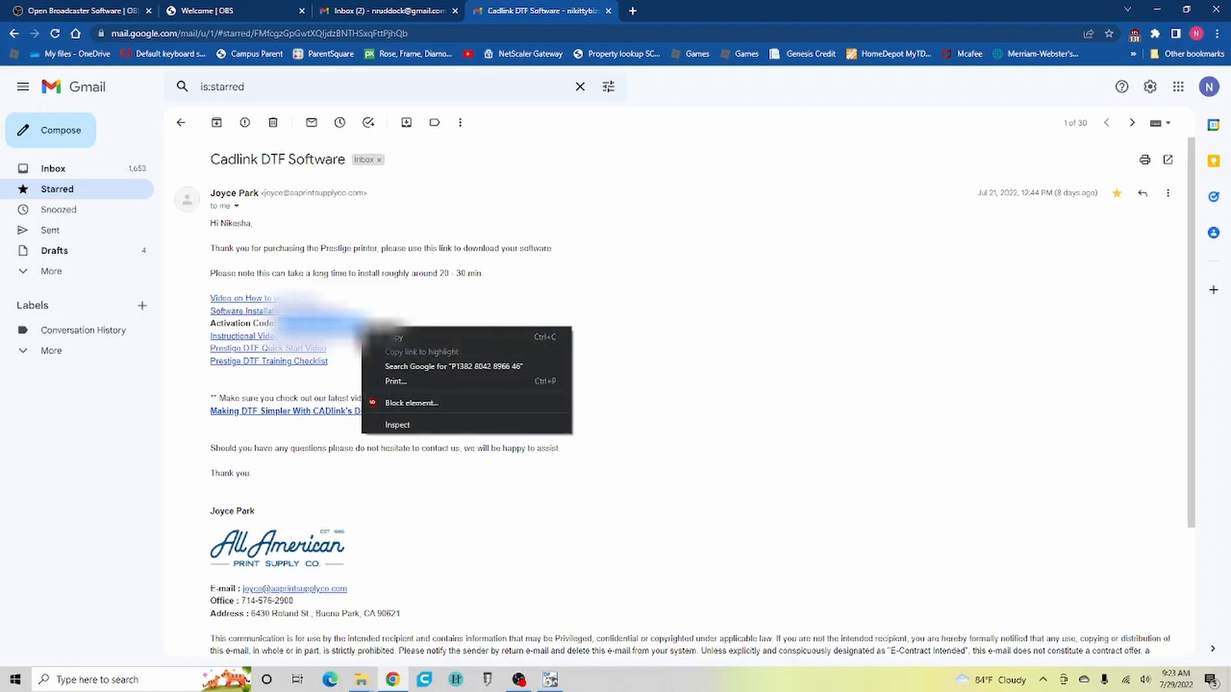
pyautogui.click(408, 341)
# Return to the Digital Factory Registration window, choose to enter an activation code, and paste the copied activation code into its field
pyautogui.click(550, 680)
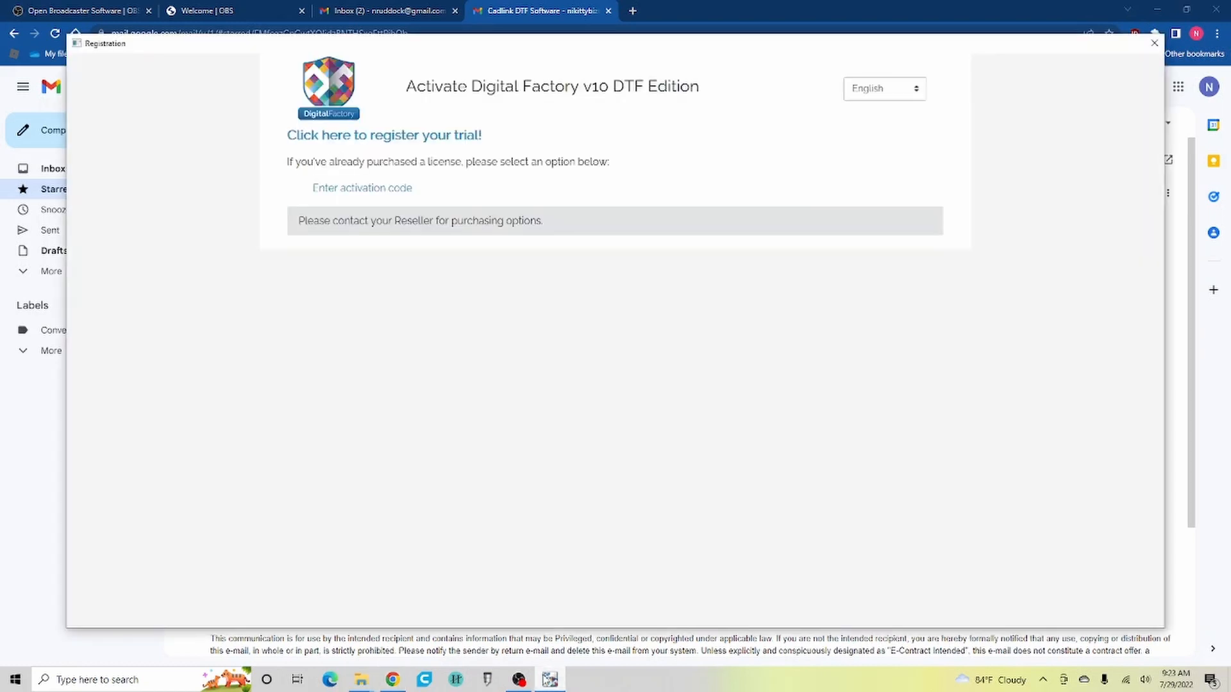
pyautogui.click(377, 187)
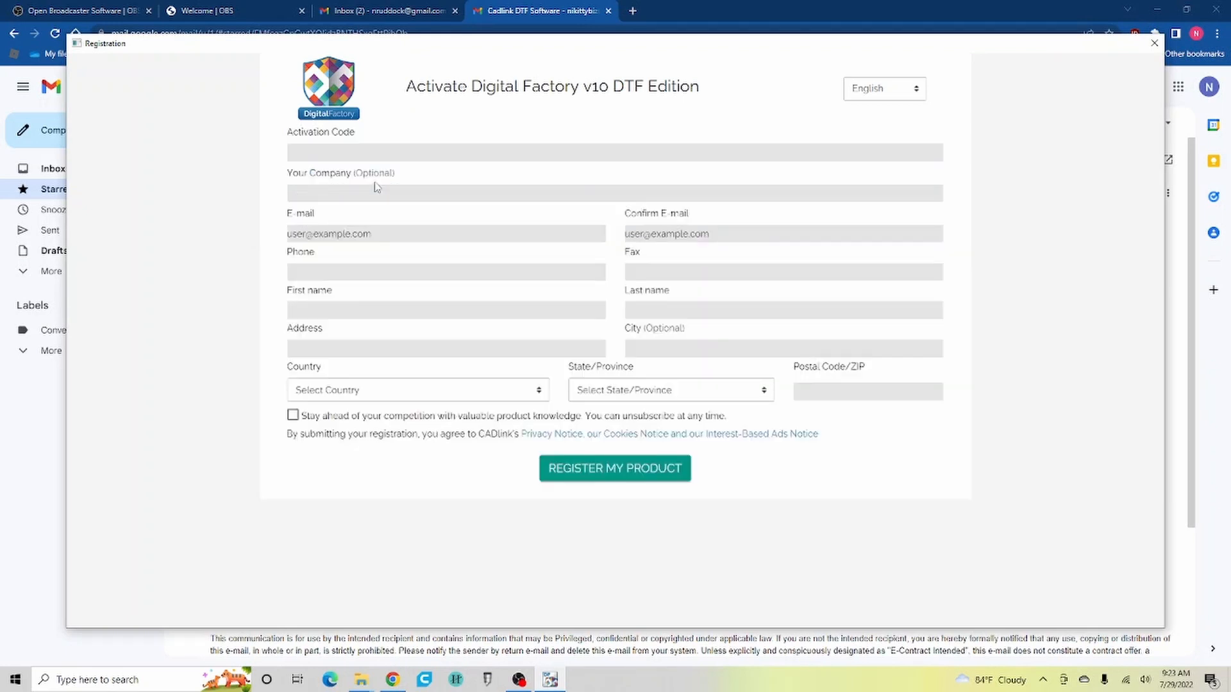
pyautogui.click(393, 154)
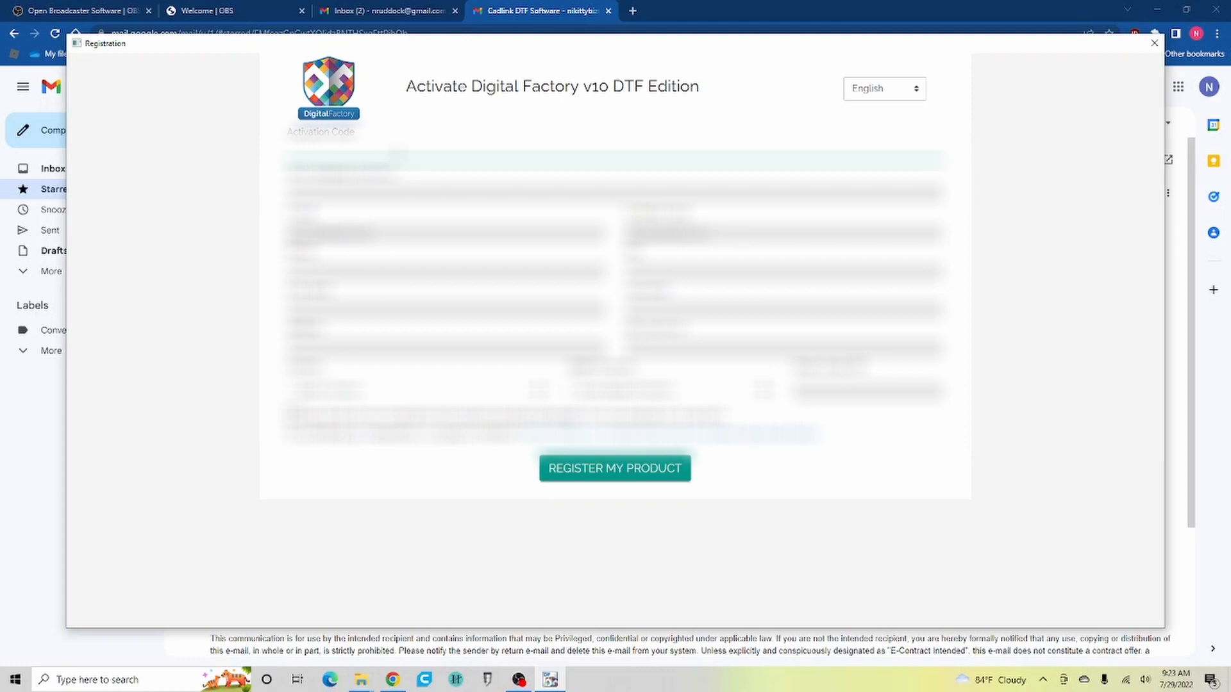
pyautogui.hotkey('ctrl', 'v')
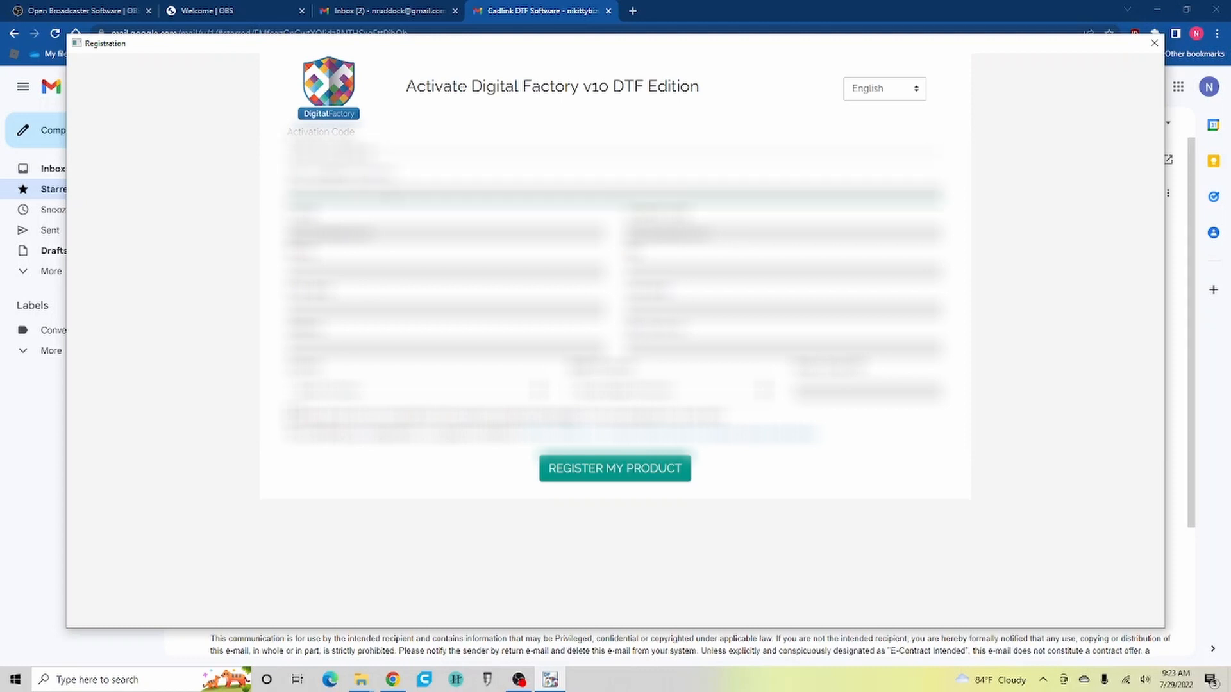
# Fill in the company name and the contact's e-mail in the registration form
pyautogui.click(392, 197)
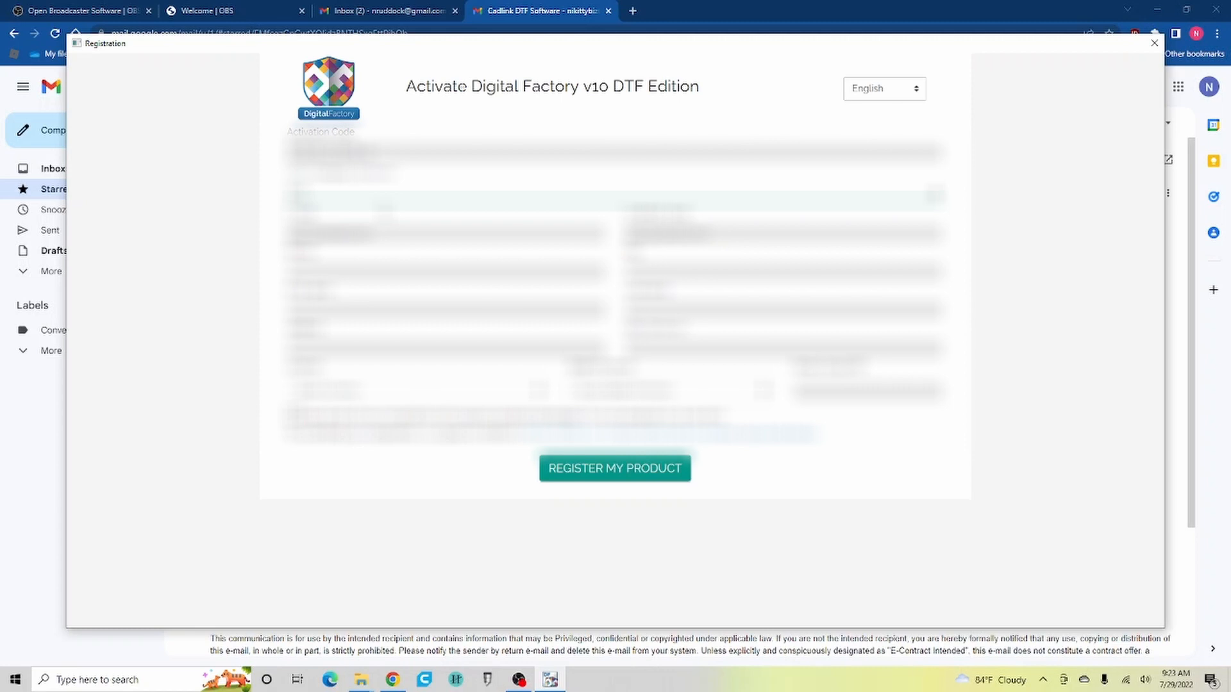
pyautogui.click(396, 237)
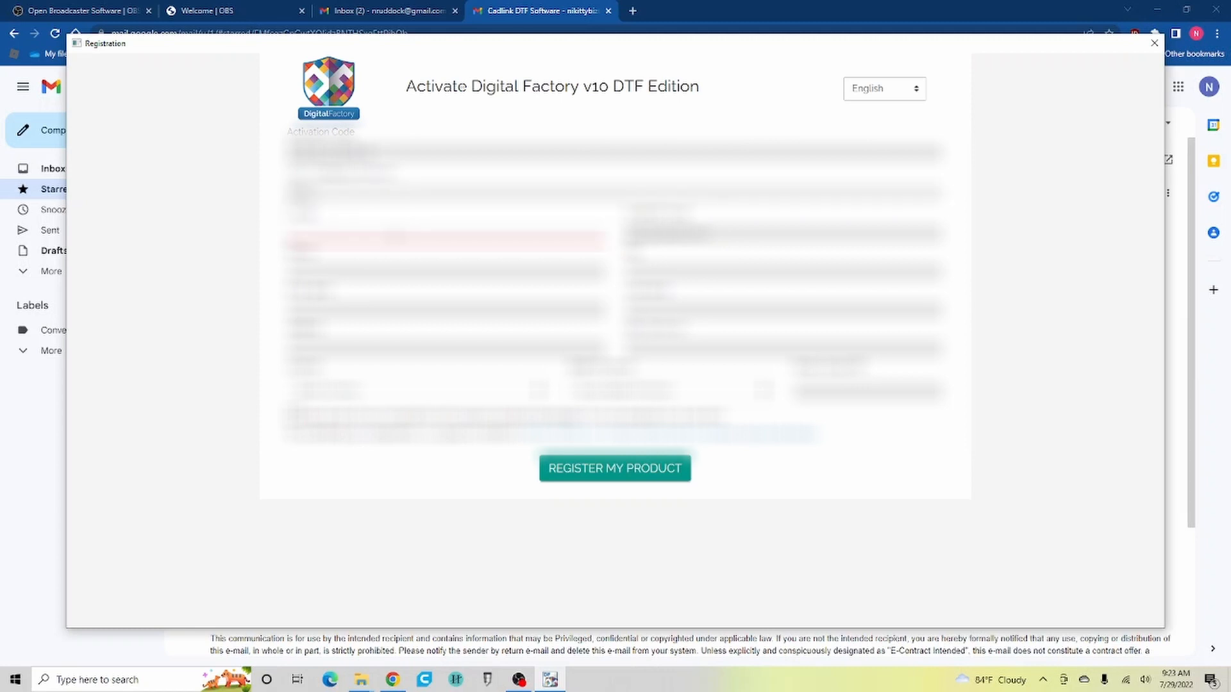
pyautogui.write('nikitt')
pyautogui.press('Tab')
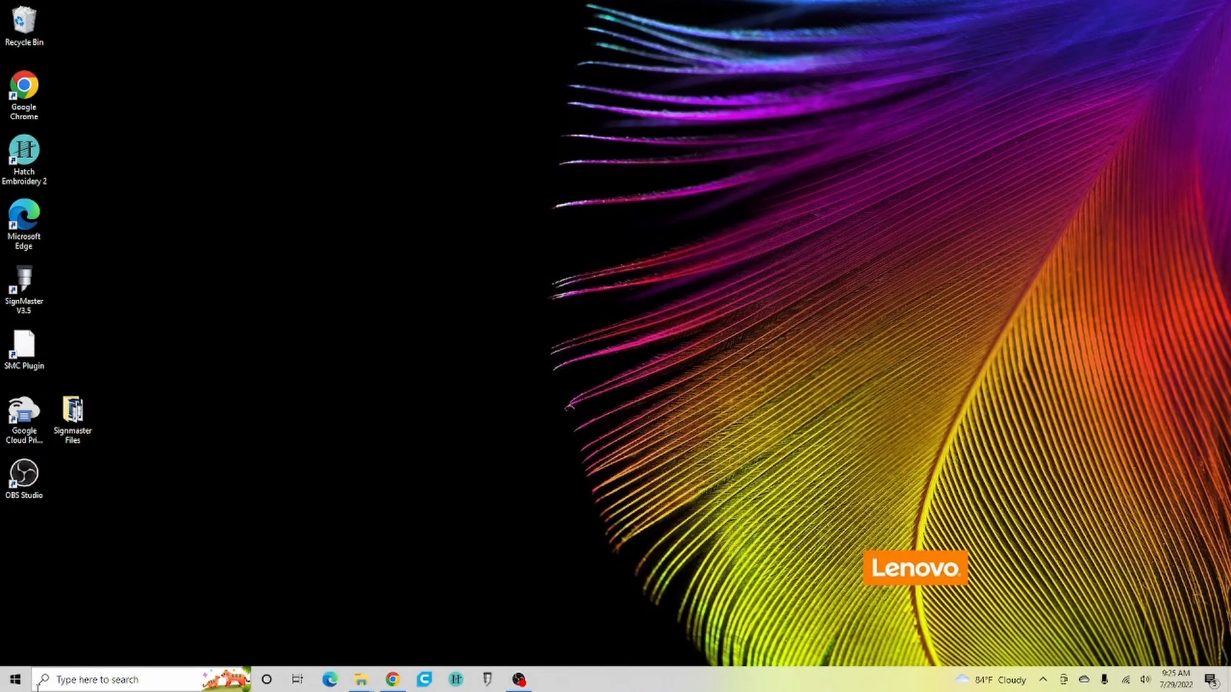
# Relaunch Digital Factory v10 Direct To Film Edition, agree to the documentation privacy policy, and minimize the Compass help window
pyautogui.click(14, 679)
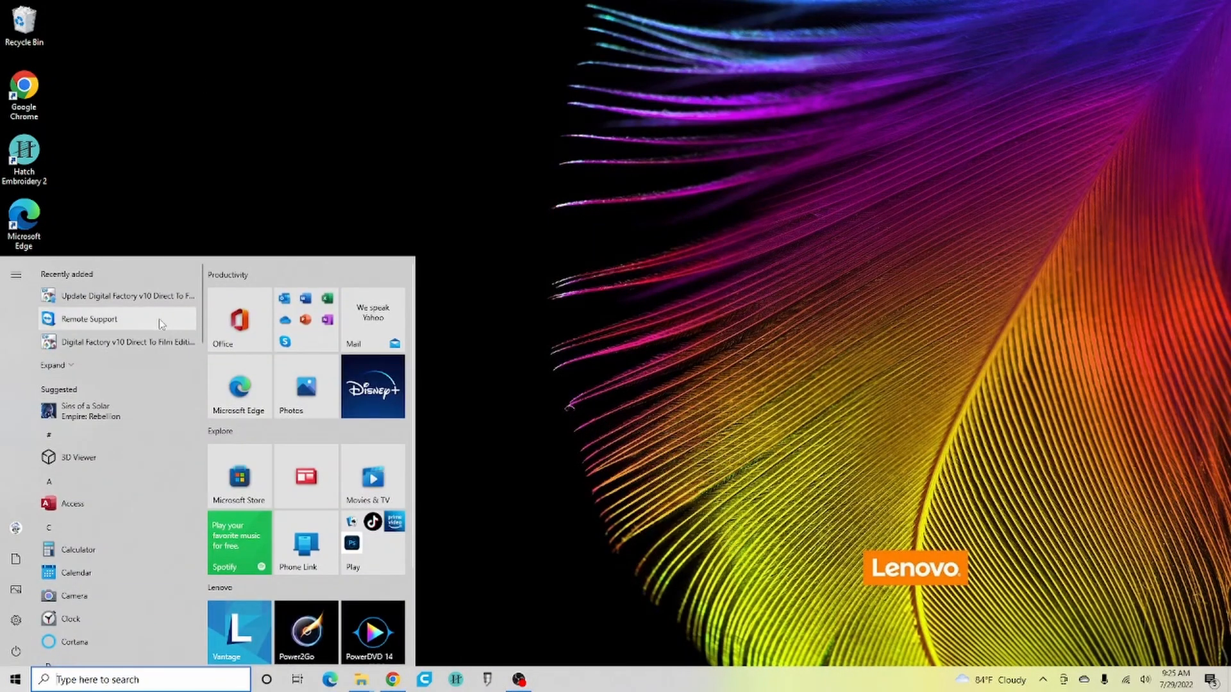
pyautogui.click(148, 346)
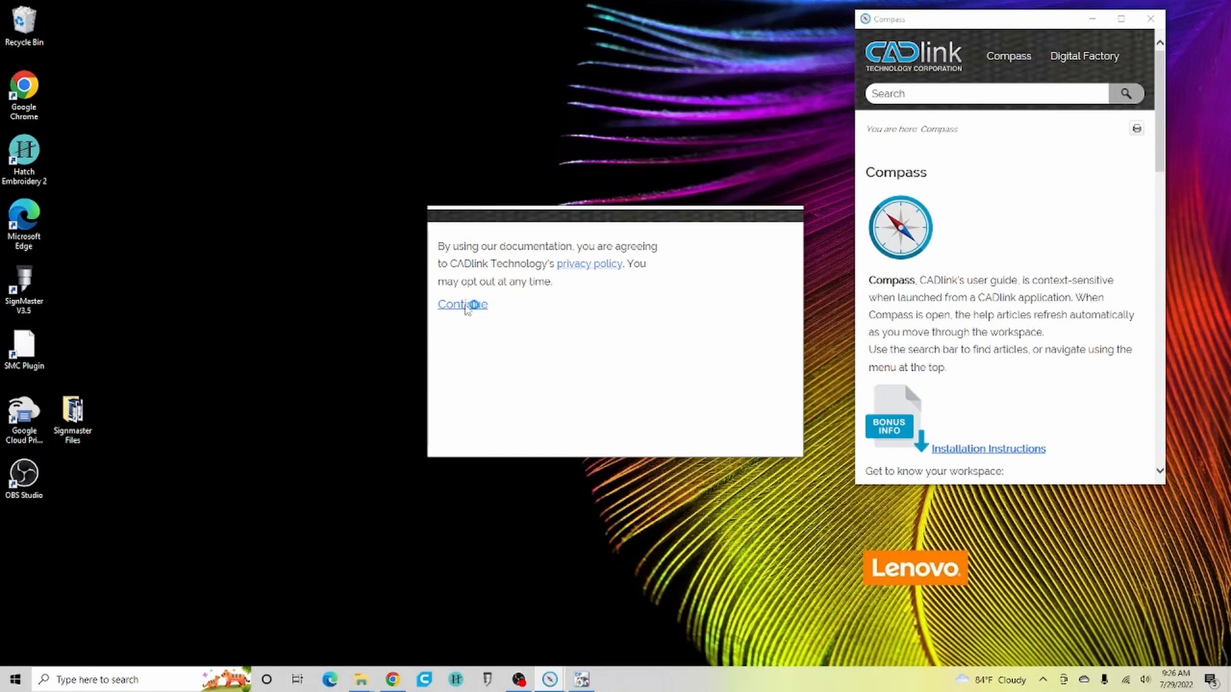
pyautogui.click(465, 305)
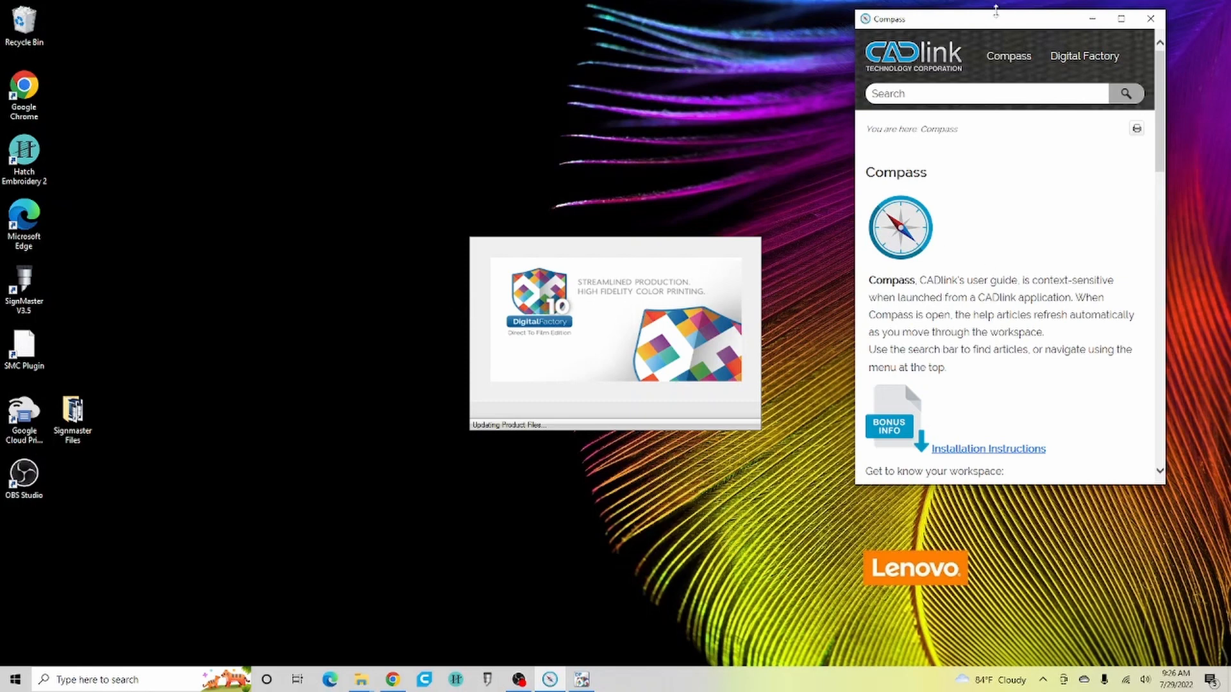
pyautogui.click(1092, 21)
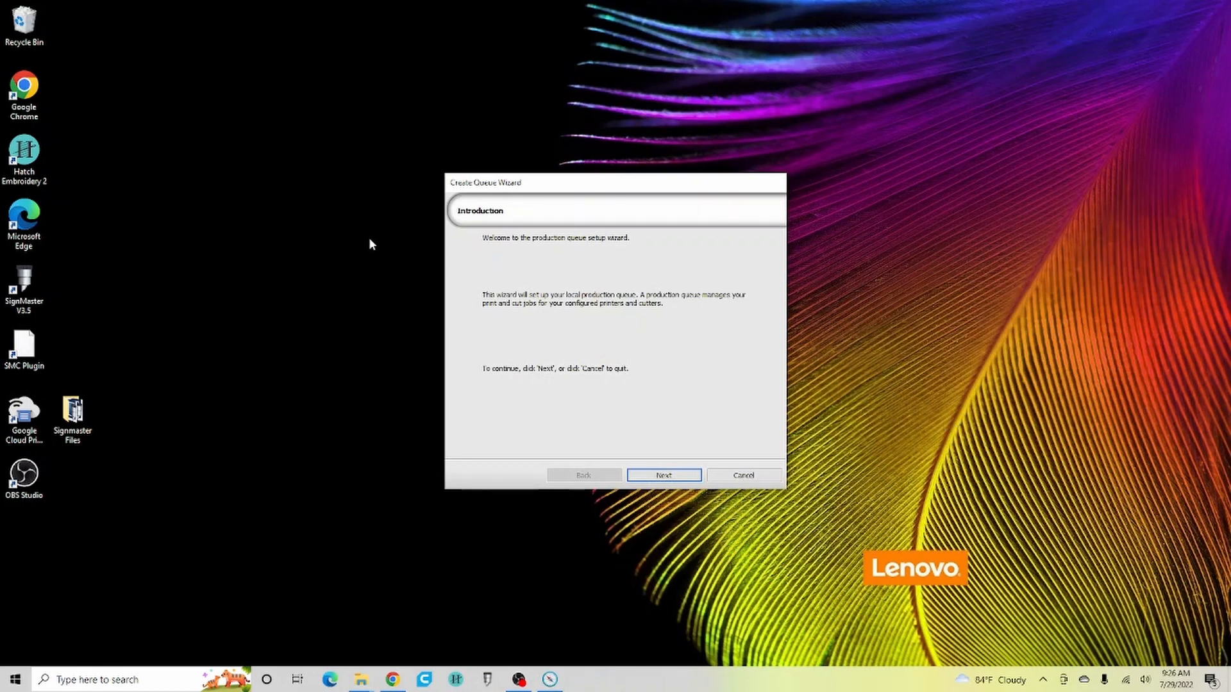
# Proceed through the Create Queue Wizard to the printer defaults, search the printer list for "pr", and install the Prestige A3 DTF driver
pyautogui.click(686, 480)
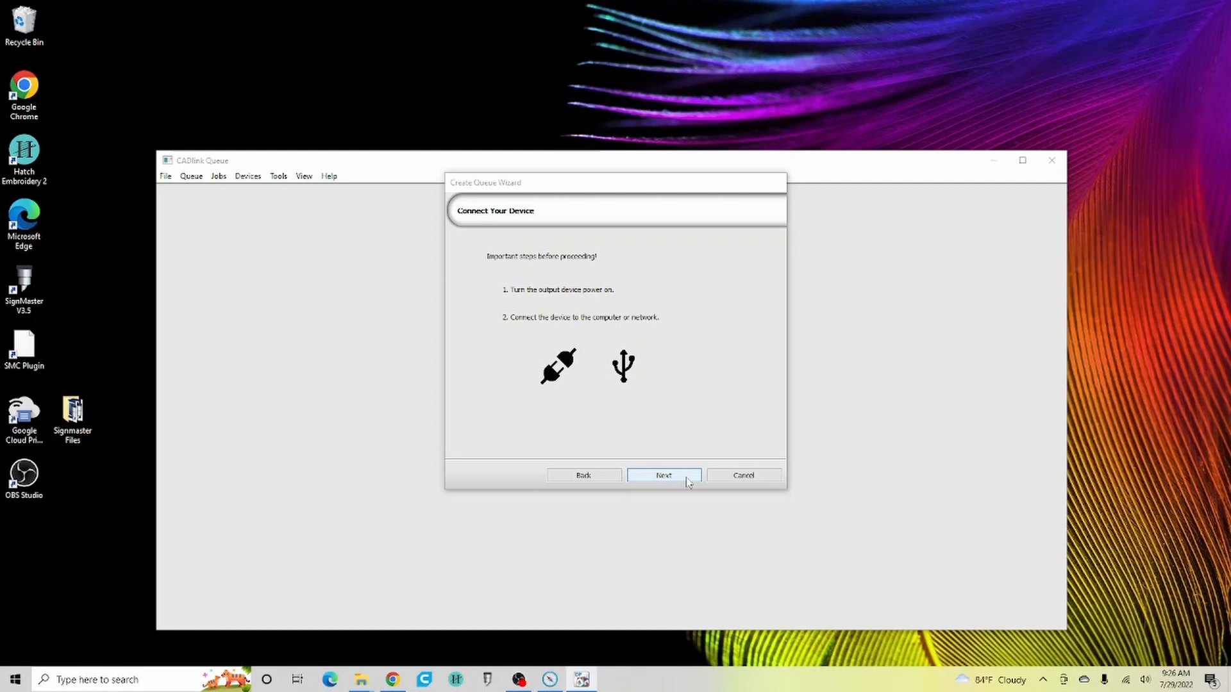
pyautogui.click(685, 478)
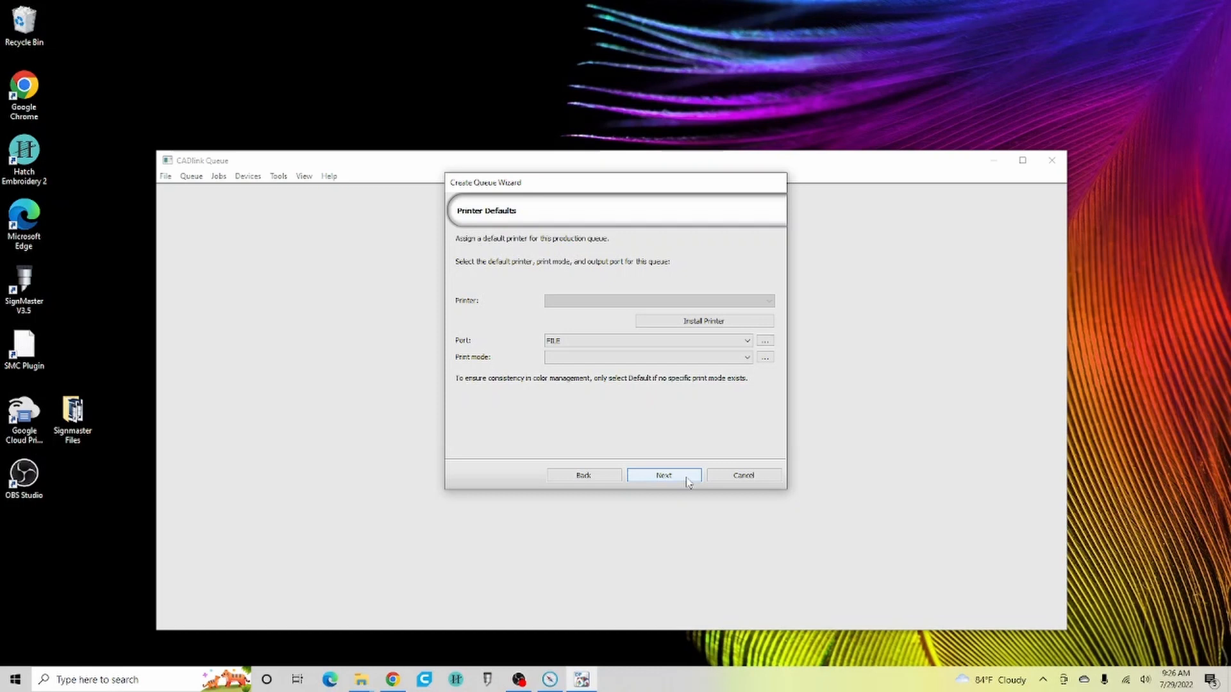
pyautogui.click(686, 322)
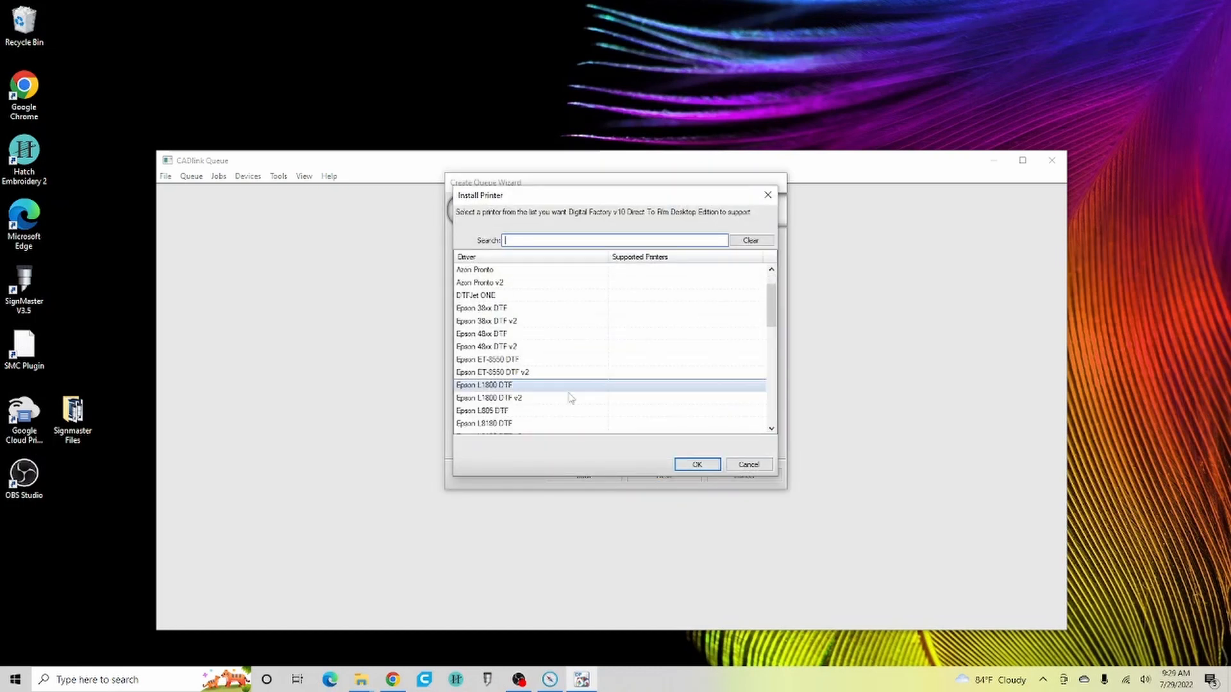
pyautogui.write('p')
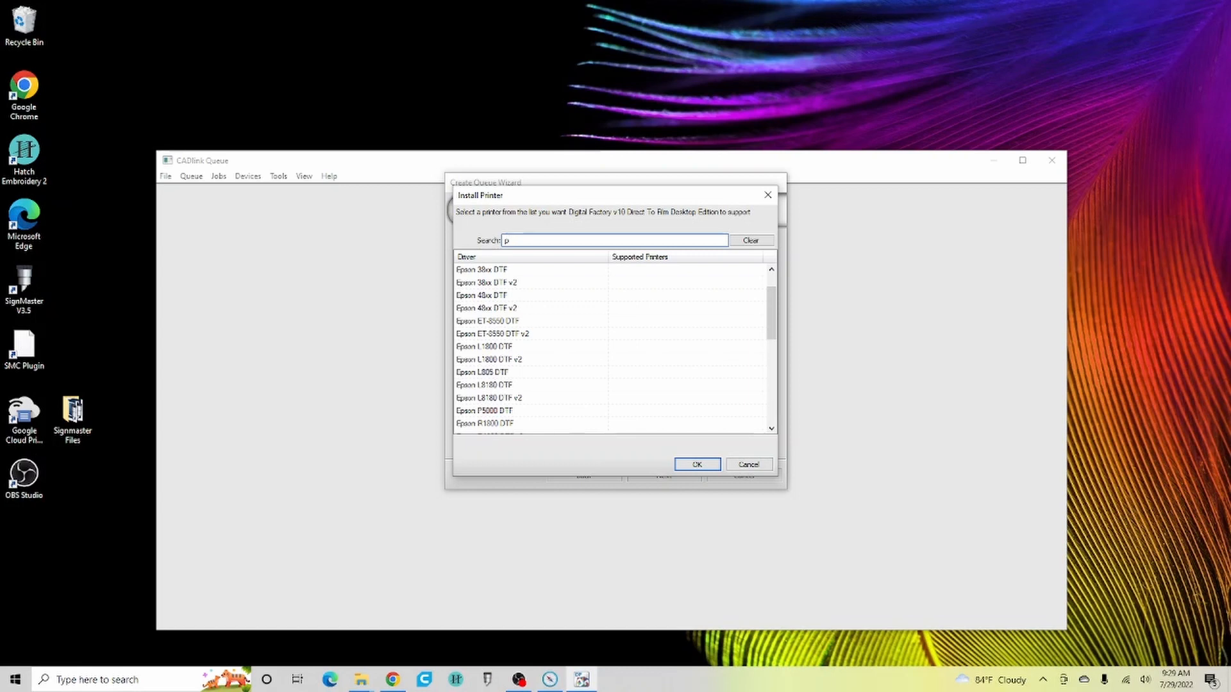
pyautogui.write('r')
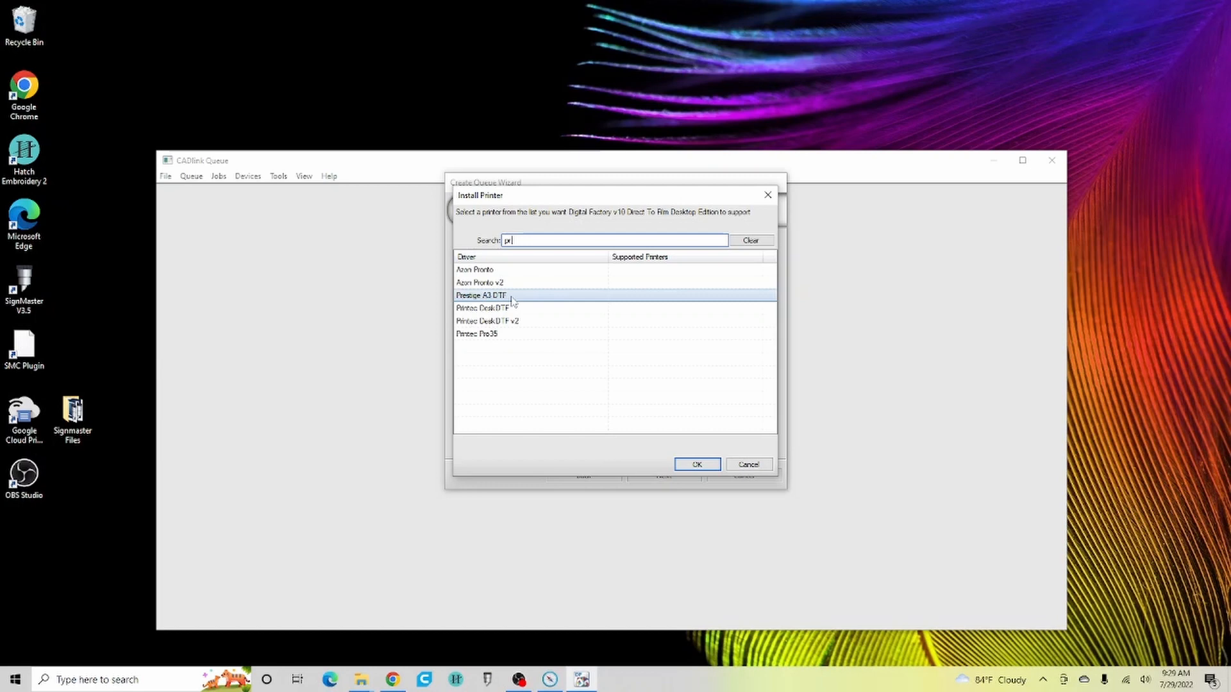
pyautogui.click(699, 465)
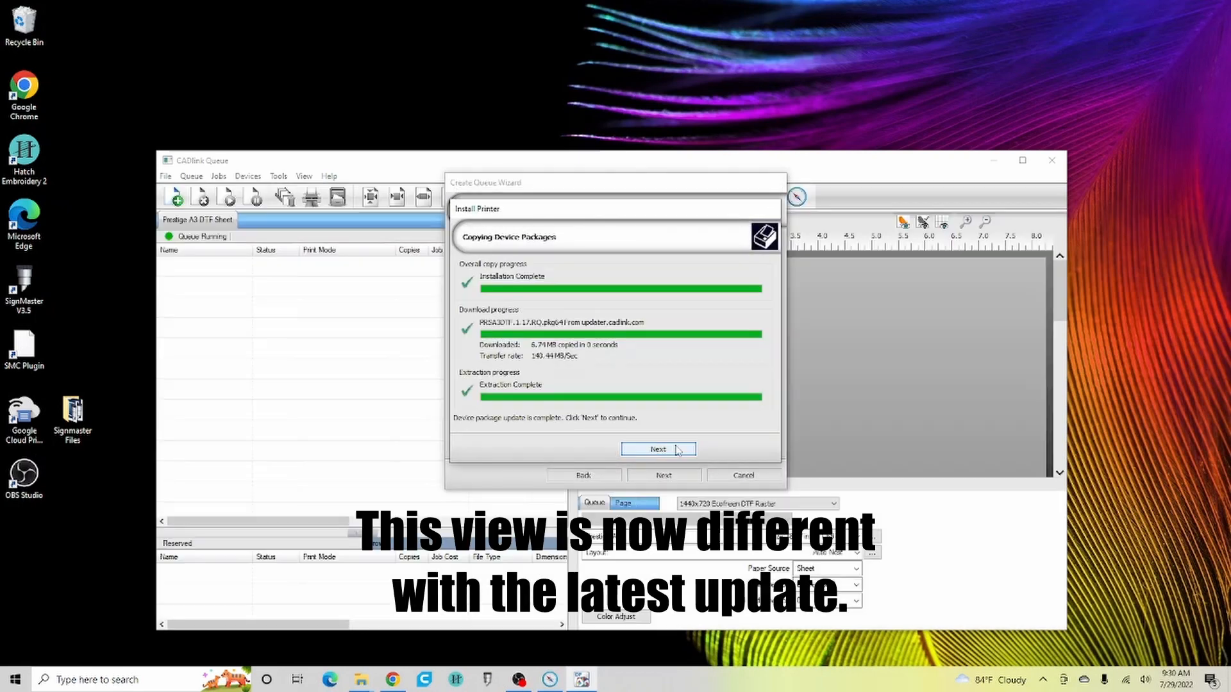
# Set the Prestige A3 DTF printer port to EPSONStylus Photo 1390_USB001 and finish the Install Printer wizard
pyautogui.click(679, 450)
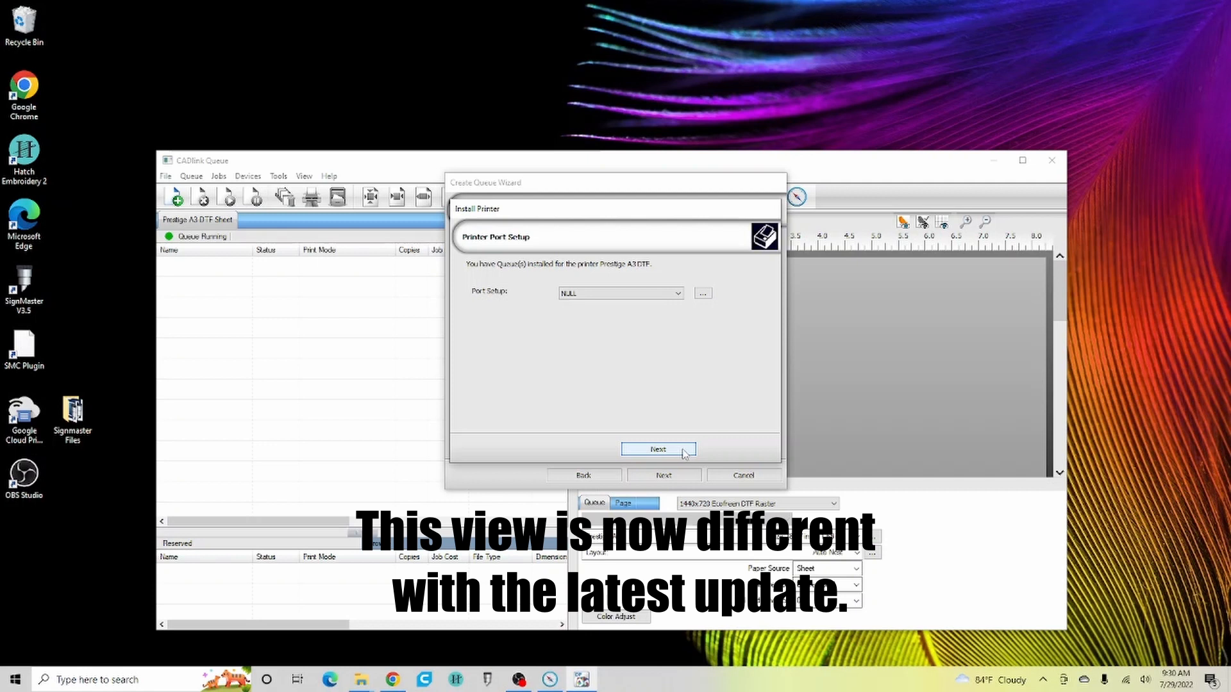
pyautogui.click(667, 297)
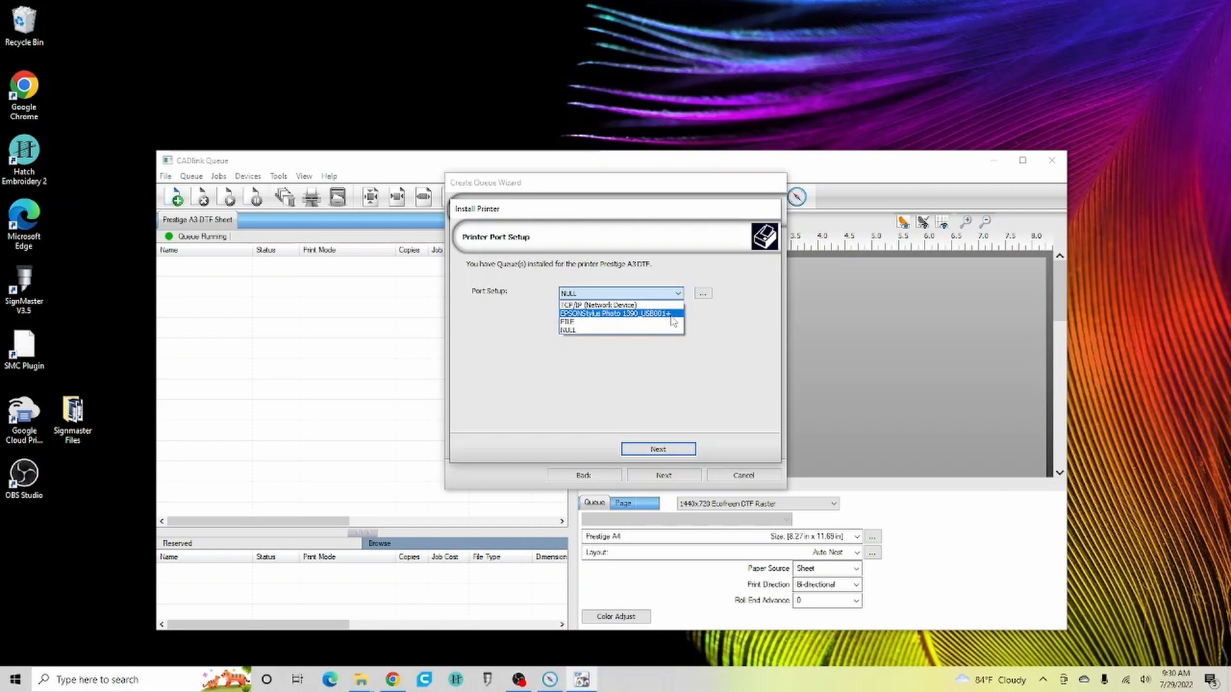
pyautogui.click(674, 314)
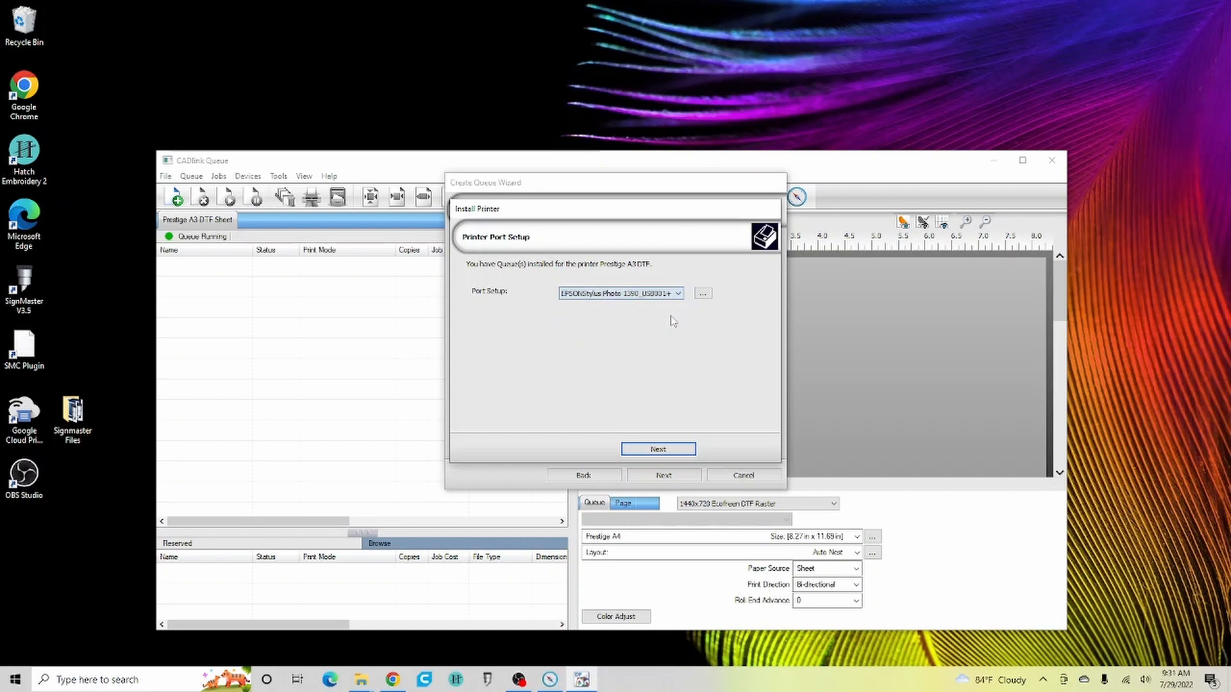
pyautogui.click(678, 454)
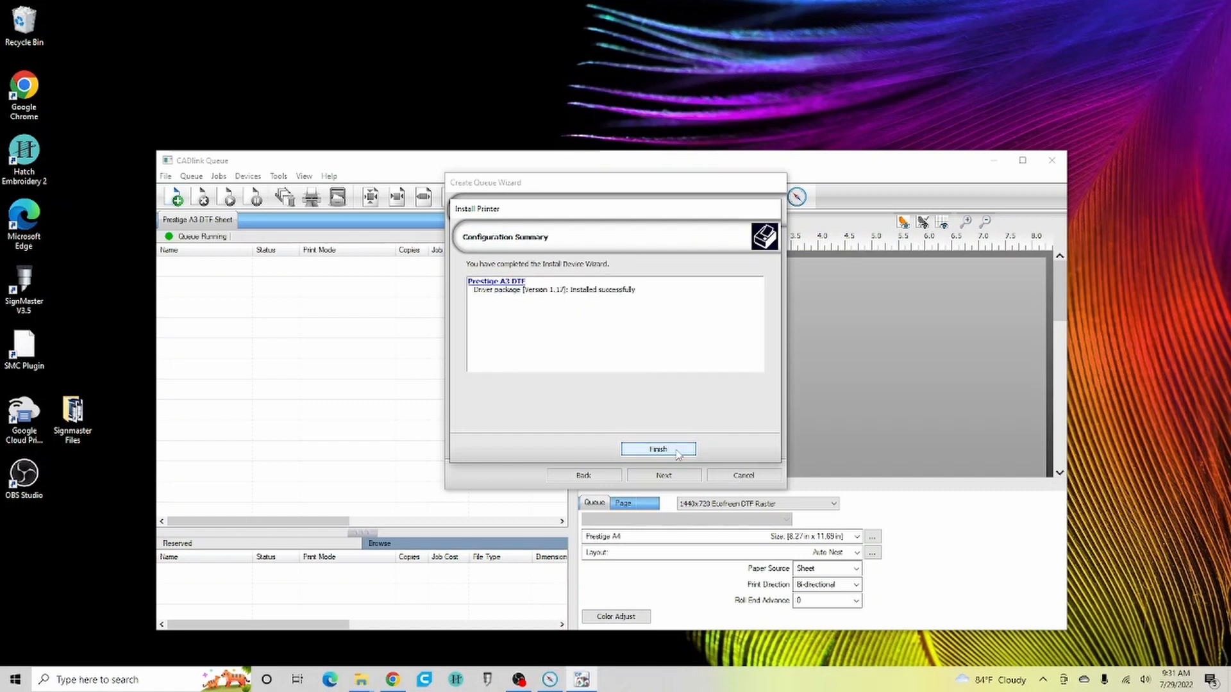
pyautogui.click(678, 453)
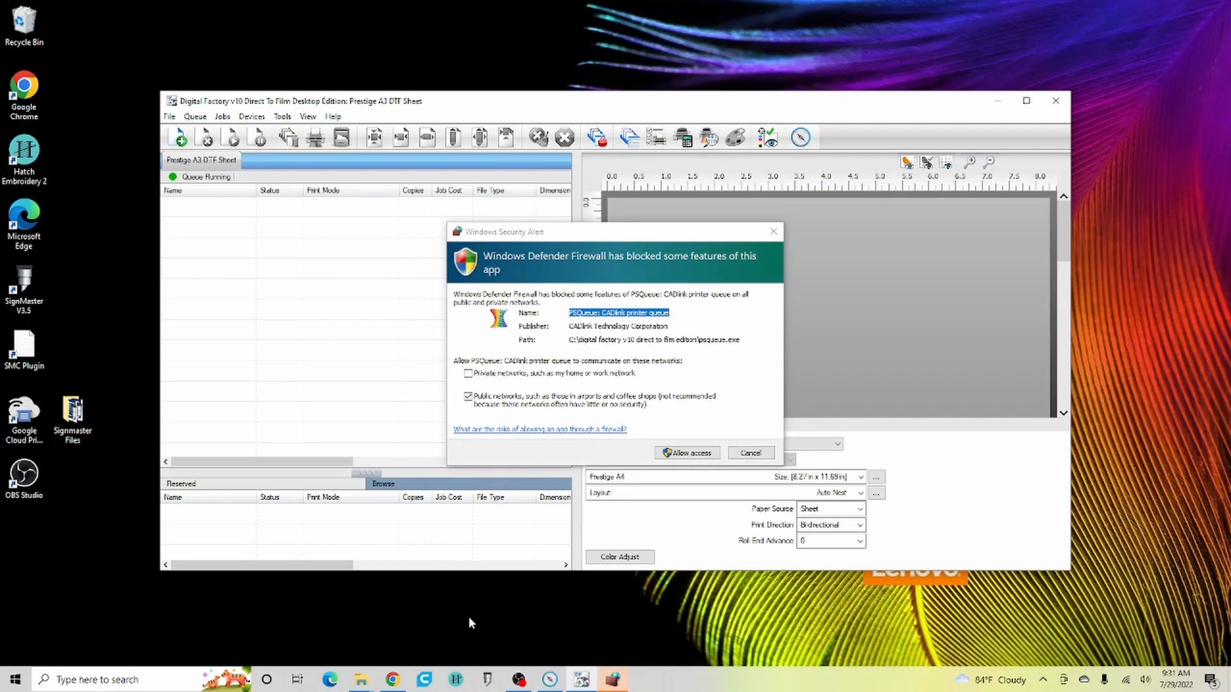
# Allow the CADlink printer queue through Windows Defender Firewall on both private and public networks
pyautogui.click(468, 373)
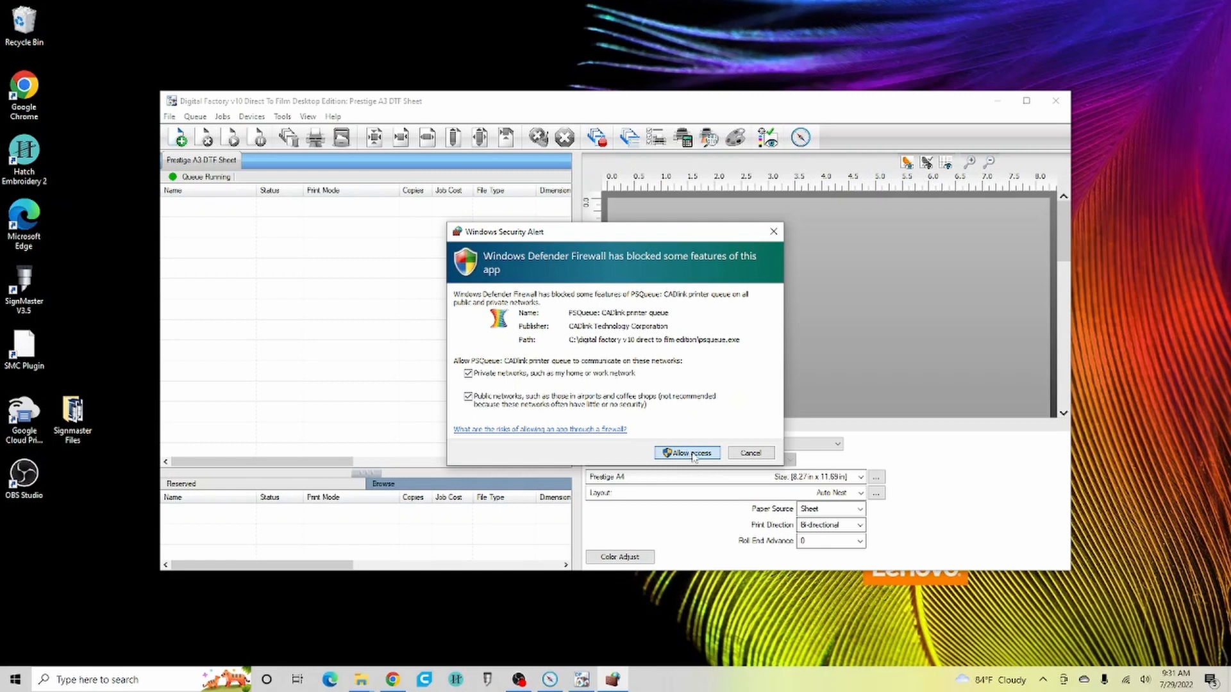
pyautogui.click(693, 453)
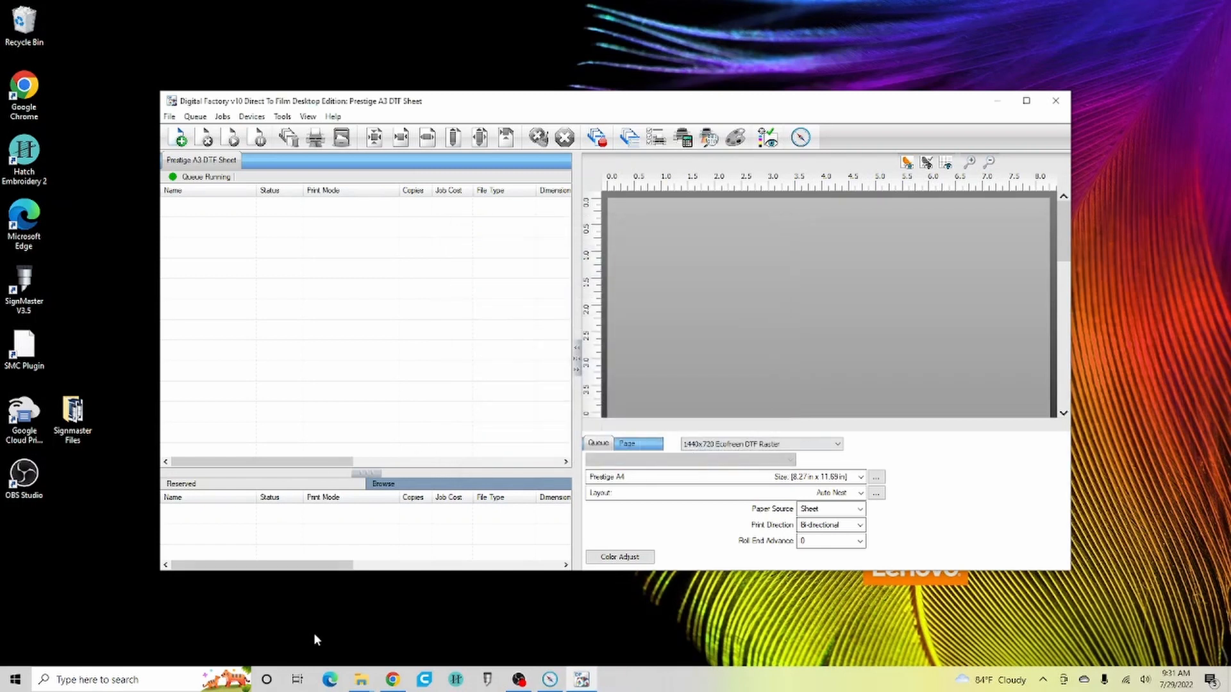
# Switch to the A3 driver 64 bit folder in File Explorer, run the 1390English driver 64-bit application, and continue without making it the default printer
pyautogui.click(359, 678)
pyautogui.click(136, 612)
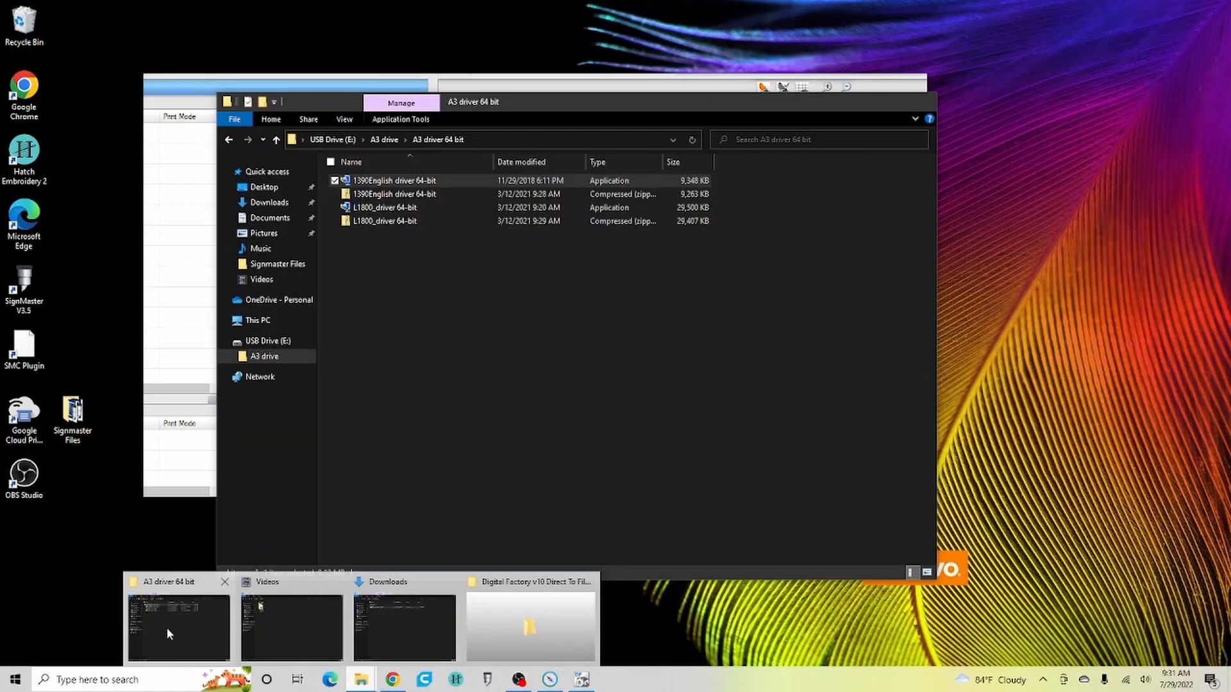
pyautogui.click(388, 182)
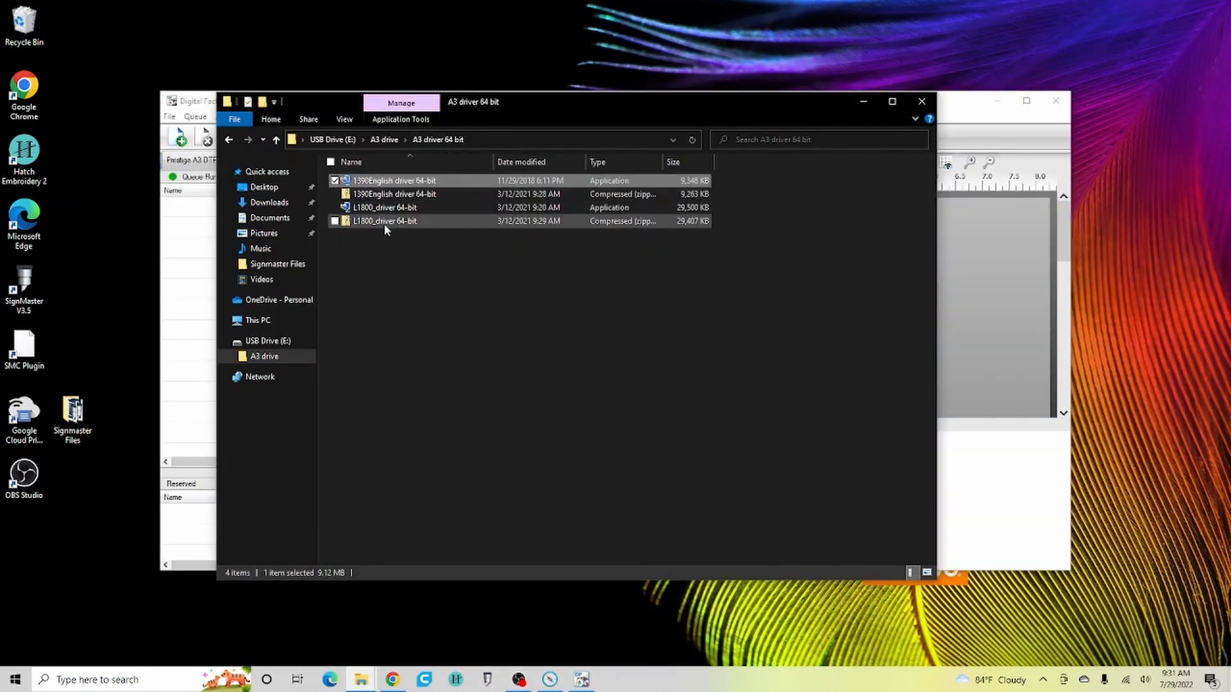
pyautogui.doubleClick(394, 182)
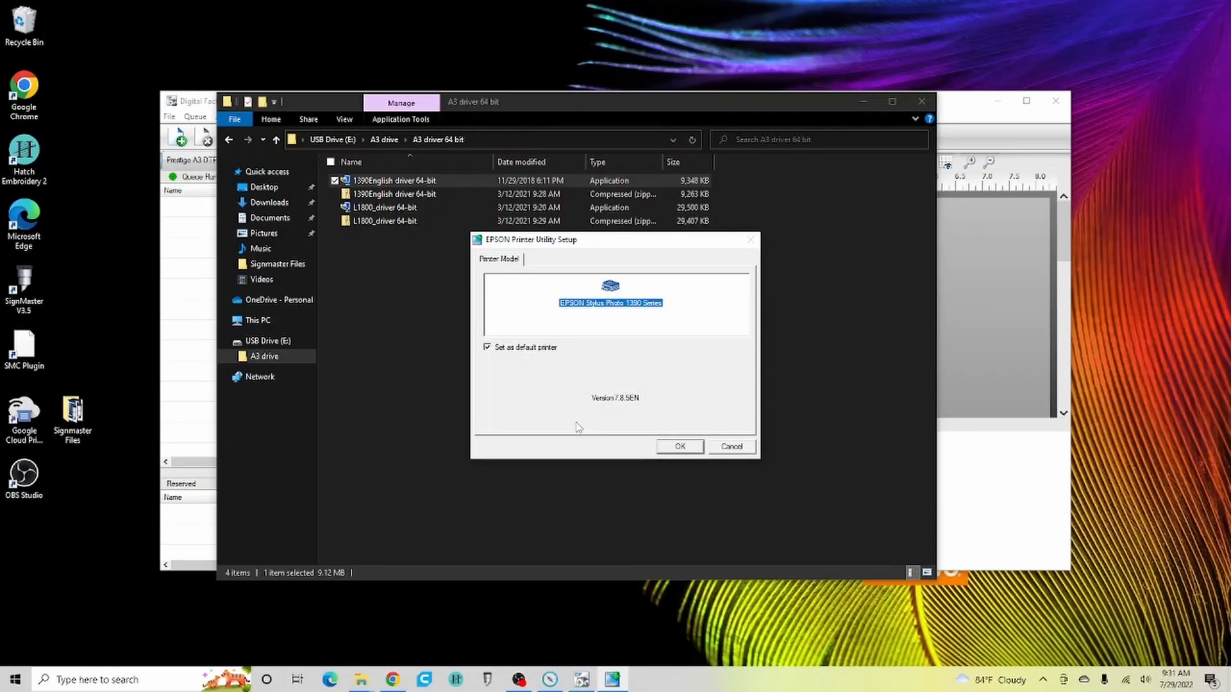
pyautogui.click(487, 347)
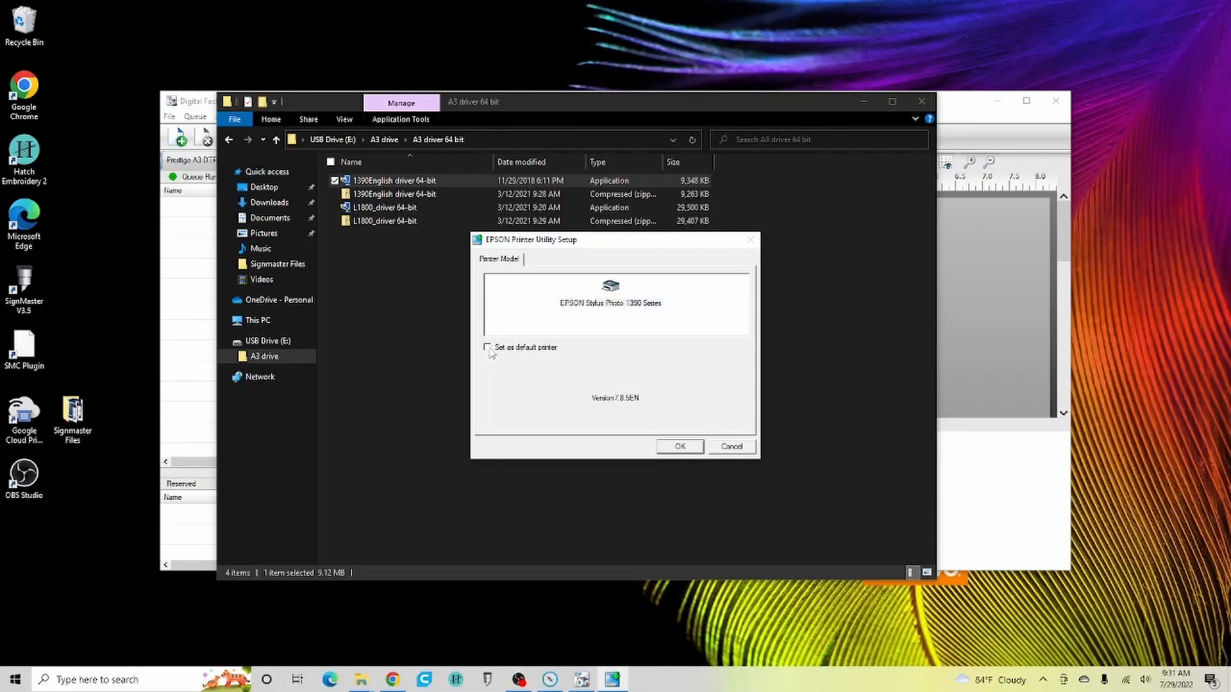
pyautogui.click(686, 447)
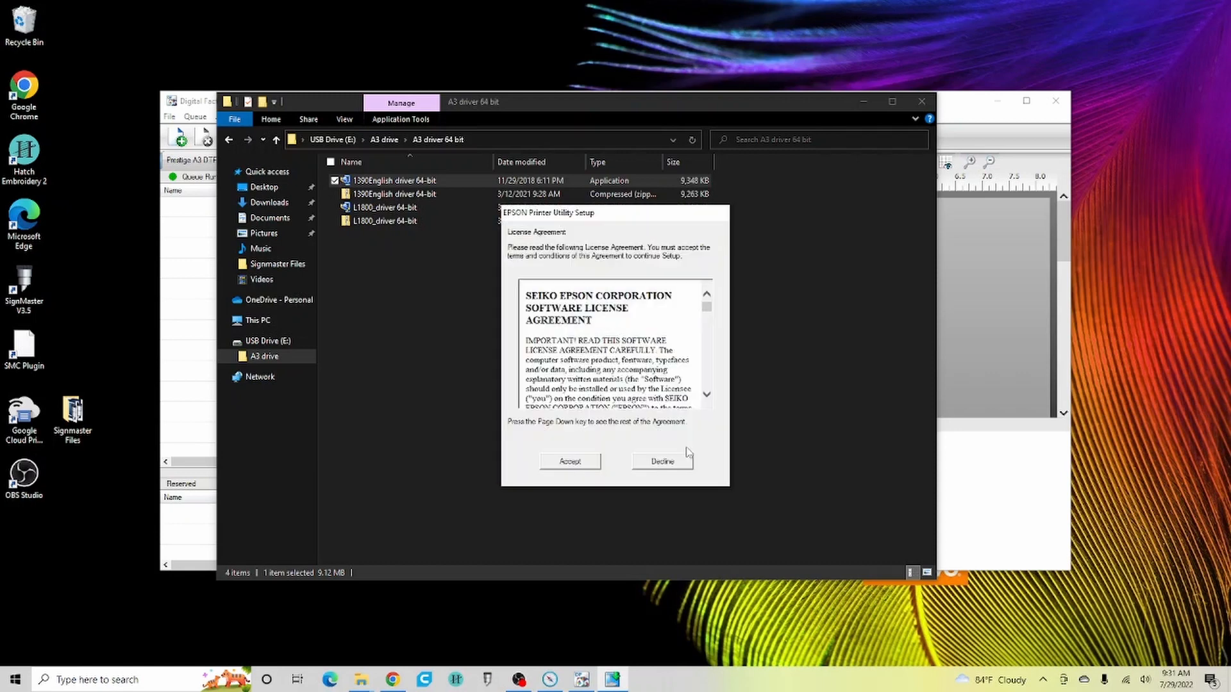
# Accept the Epson license agreement, keep Others as the printer's area of use, and install the EPSON Printers device software
pyautogui.click(570, 461)
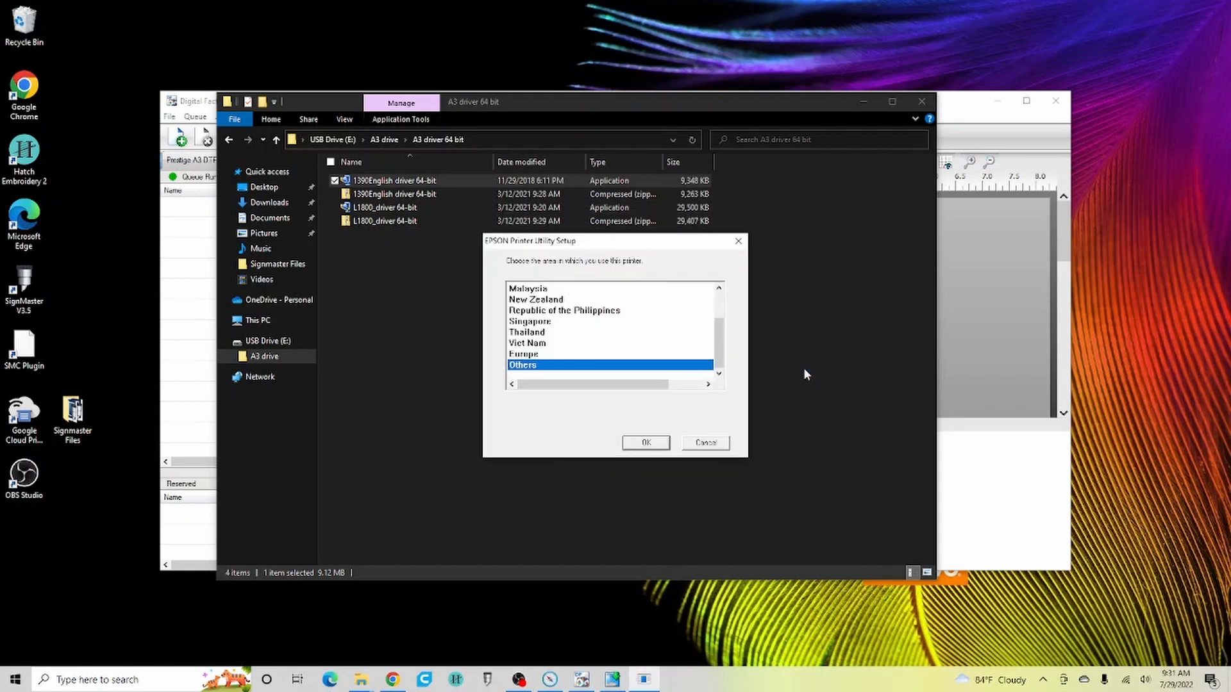
pyautogui.moveTo(721, 351)
pyautogui.mouseDown()
pyautogui.moveTo(721, 301)
pyautogui.moveTo(722, 363)
pyautogui.mouseUp()
pyautogui.click(654, 444)
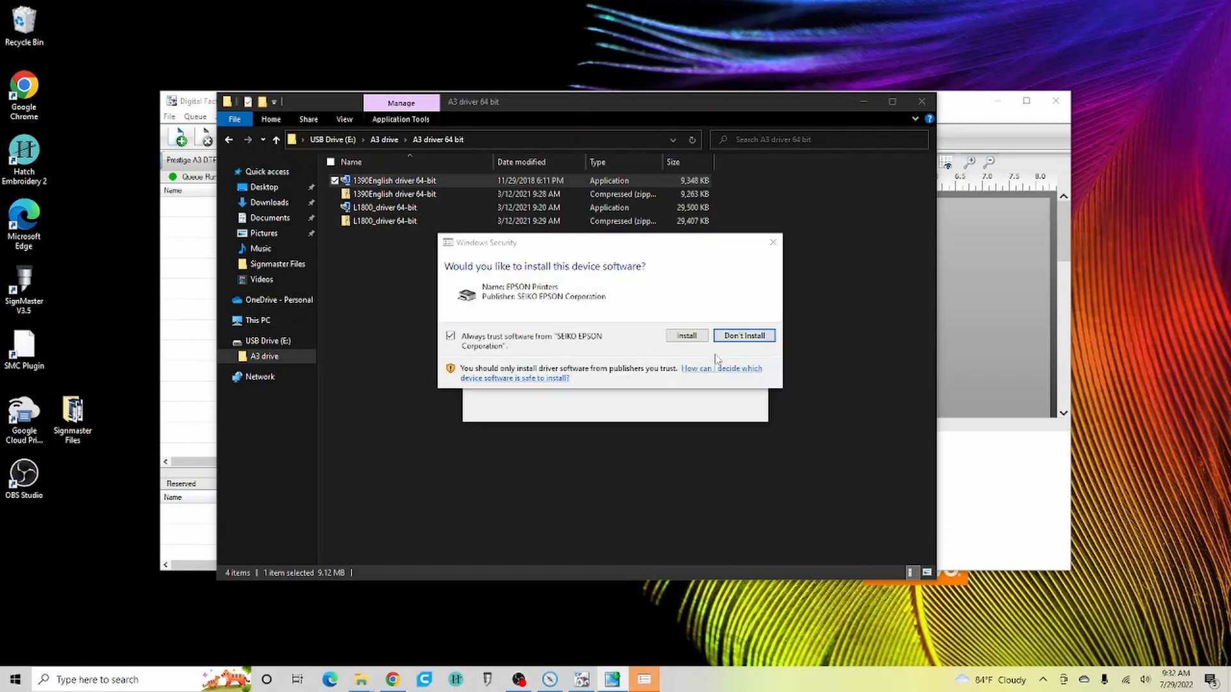
pyautogui.click(687, 336)
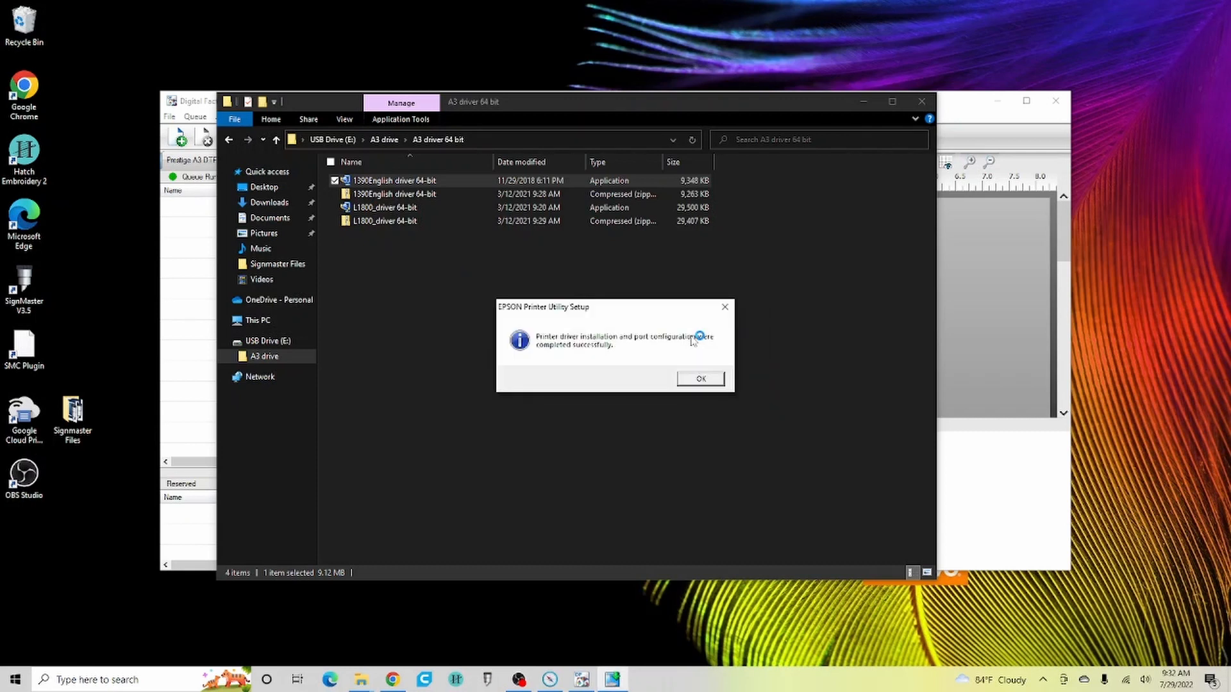
pyautogui.click(701, 380)
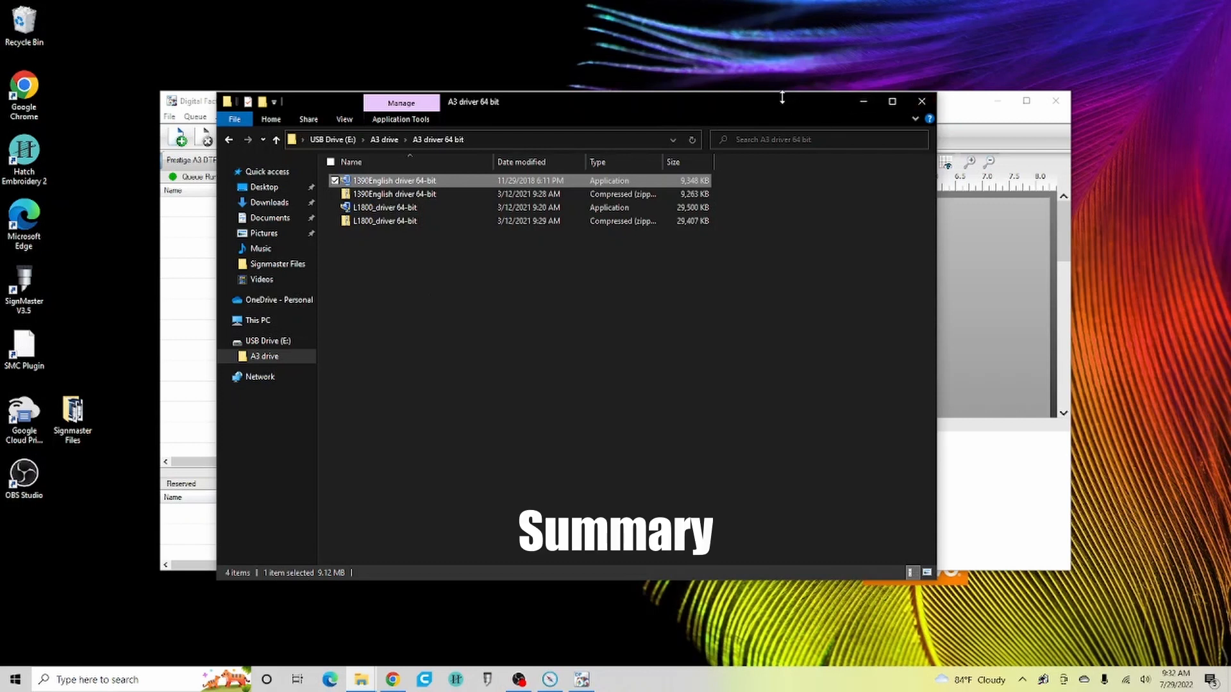
# Review the driver location from the USB drive's root through A3 drive to A3 driver 64 bit, and minimize the folder window
pyautogui.click(386, 141)
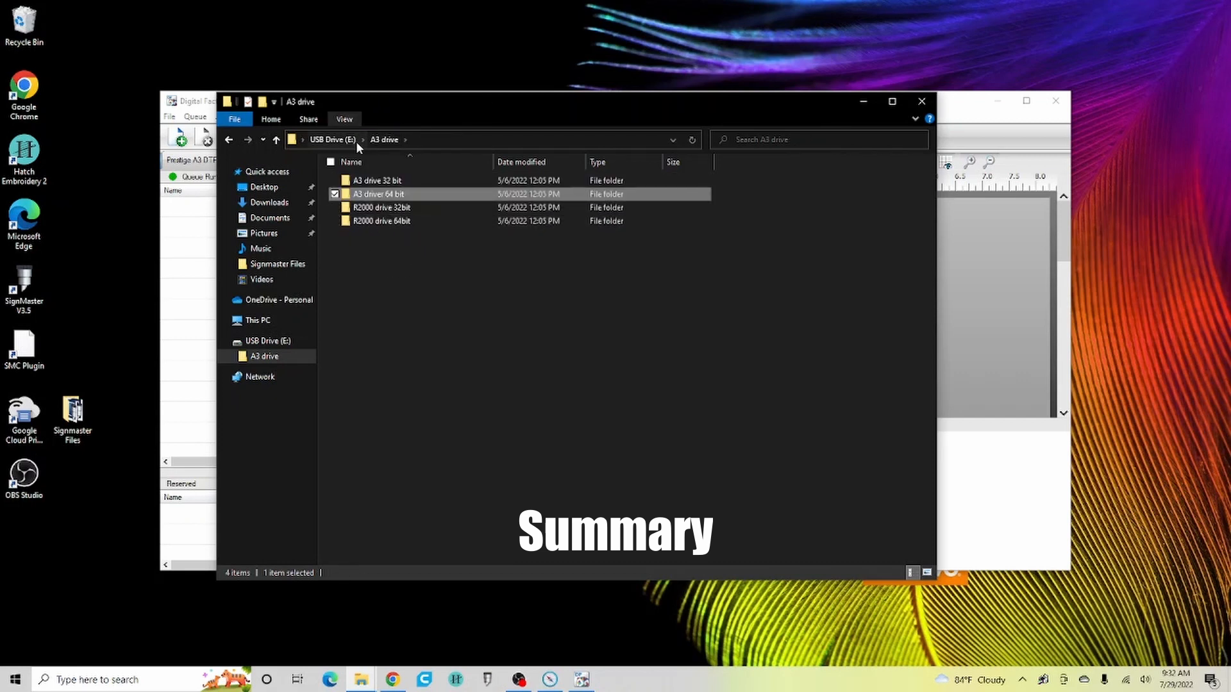
pyautogui.click(327, 139)
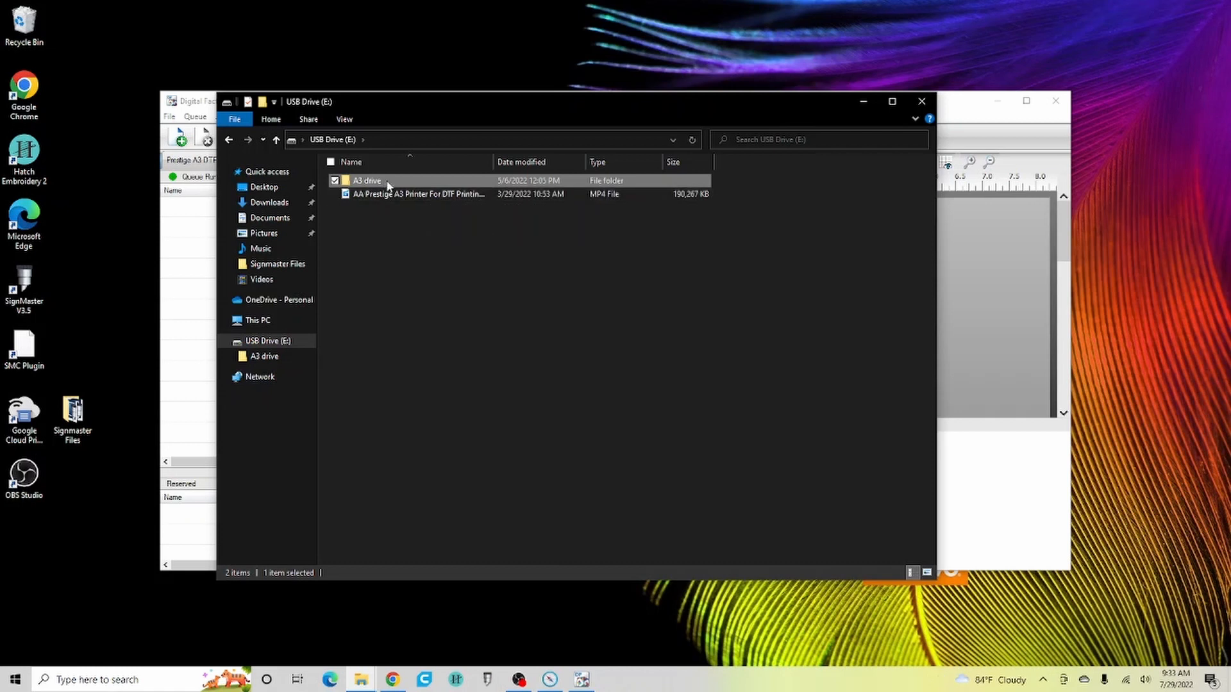
pyautogui.doubleClick(388, 185)
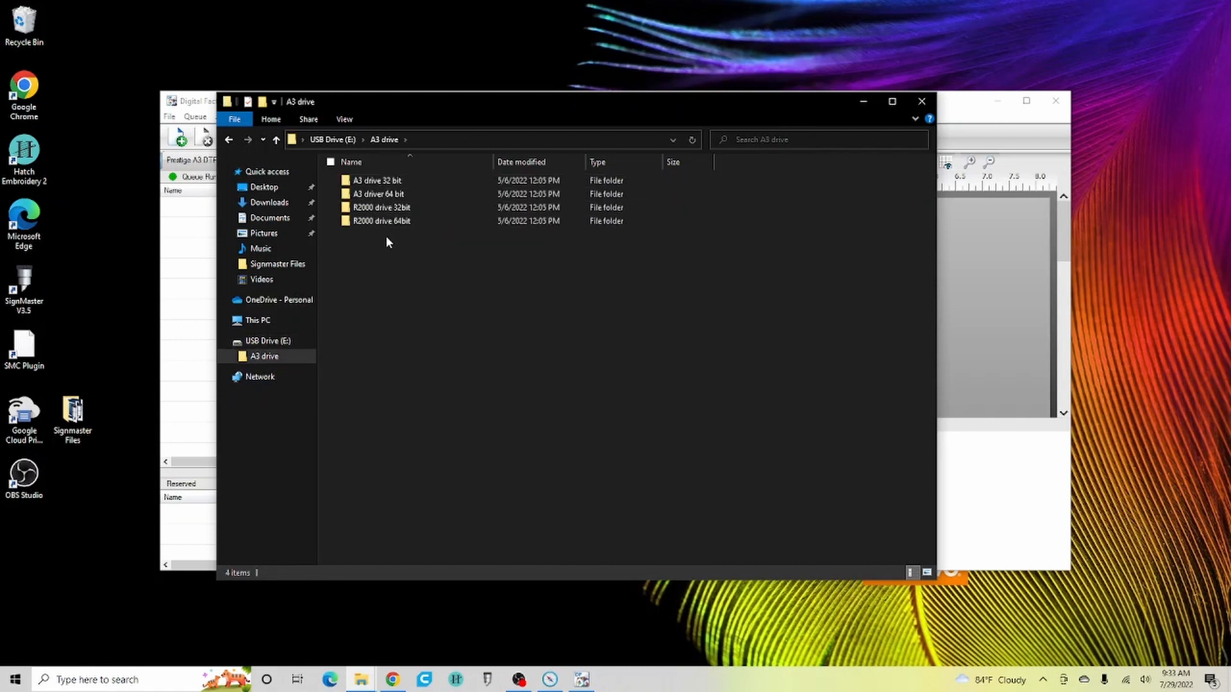
pyautogui.doubleClick(402, 196)
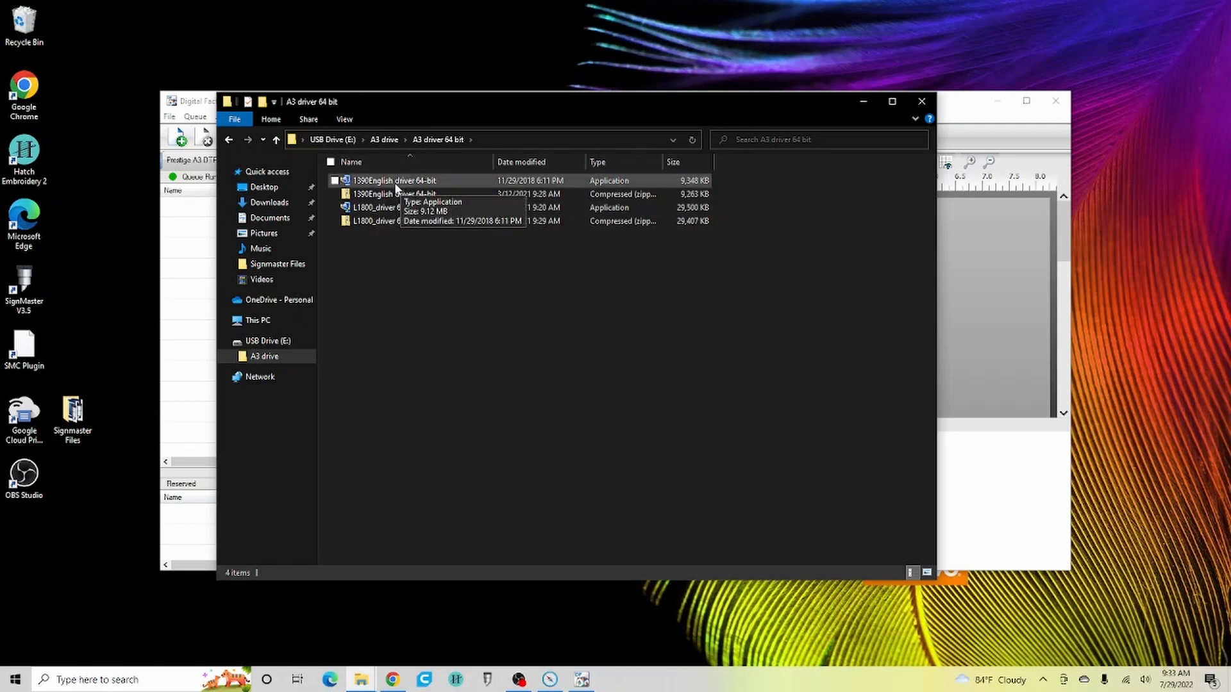
pyautogui.click(864, 103)
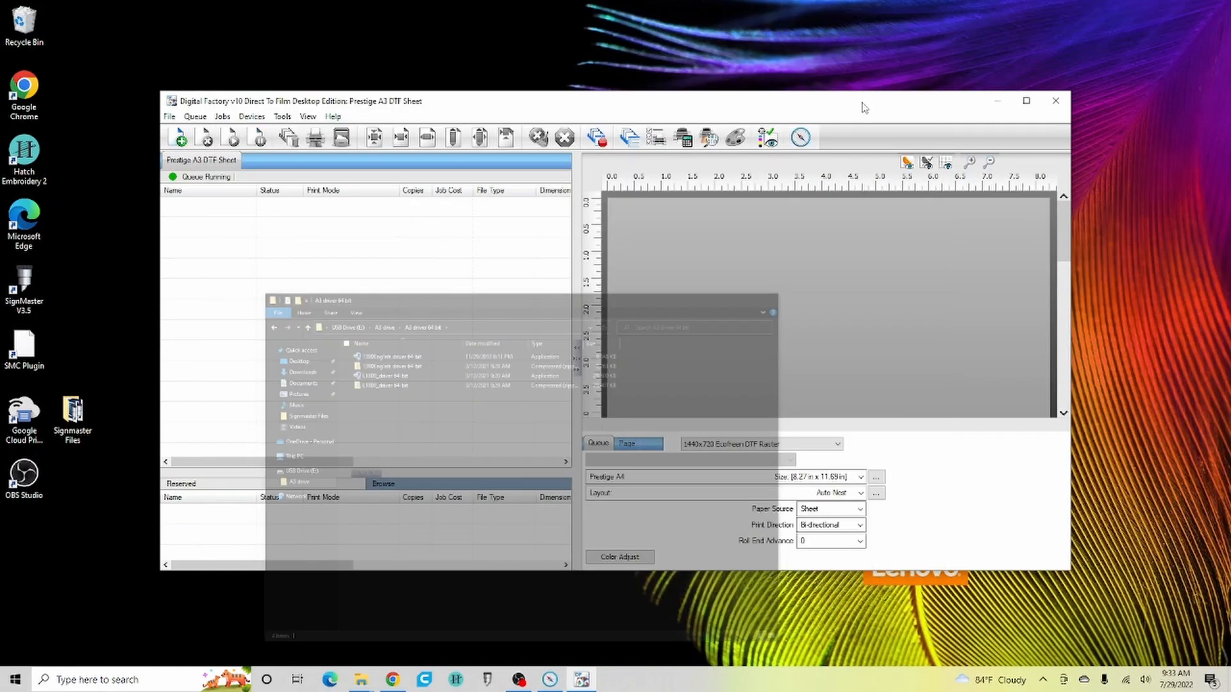